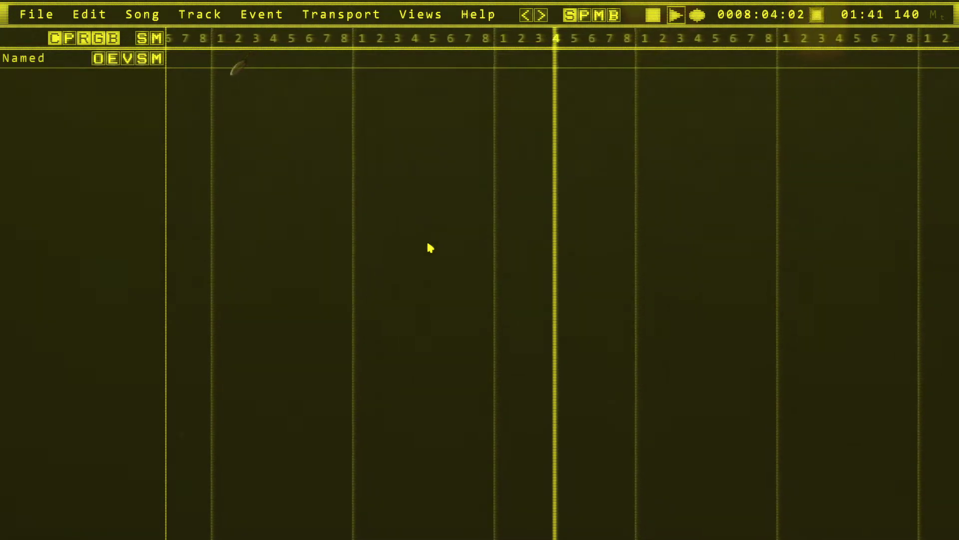
Stop playback and look through the project's Settings entries from Plugins Manager to Keyboard Shortcuts.
{"action": "key", "text": "space"}
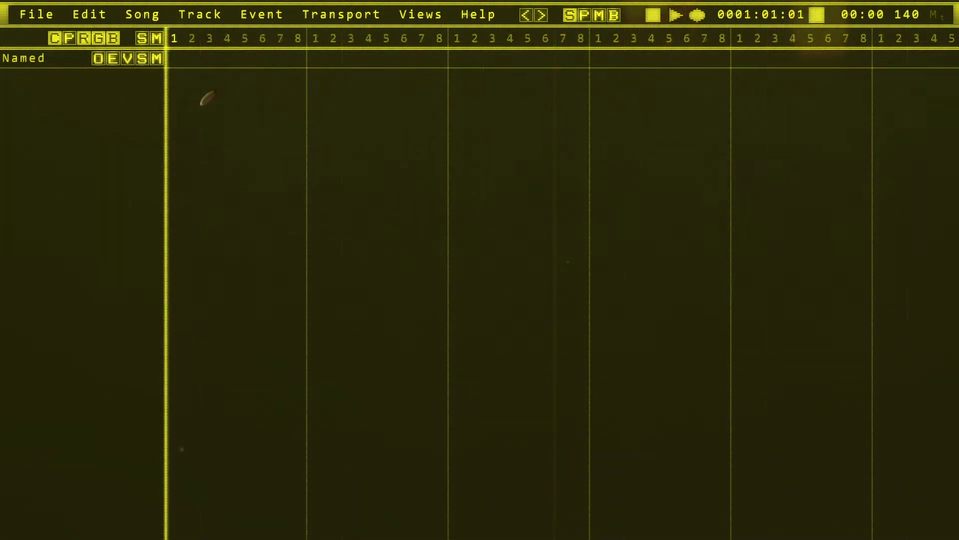
{"action": "key", "text": "Escape"}
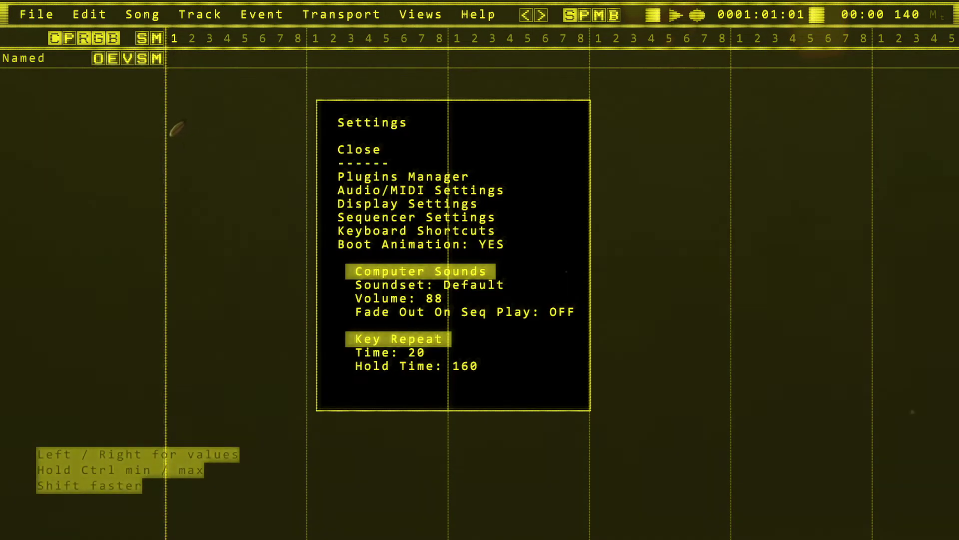
{"action": "key", "text": "Down"}
{"action": "key", "text": "Down"}
{"action": "key", "text": "Down"}
{"action": "key", "text": "Down"}
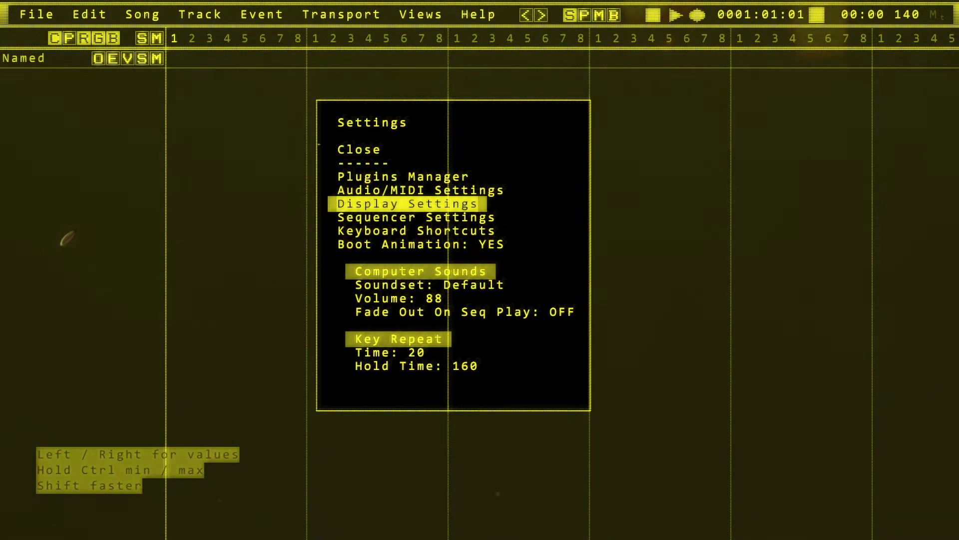
{"action": "key", "text": "Up"}
{"action": "key", "text": "Up"}
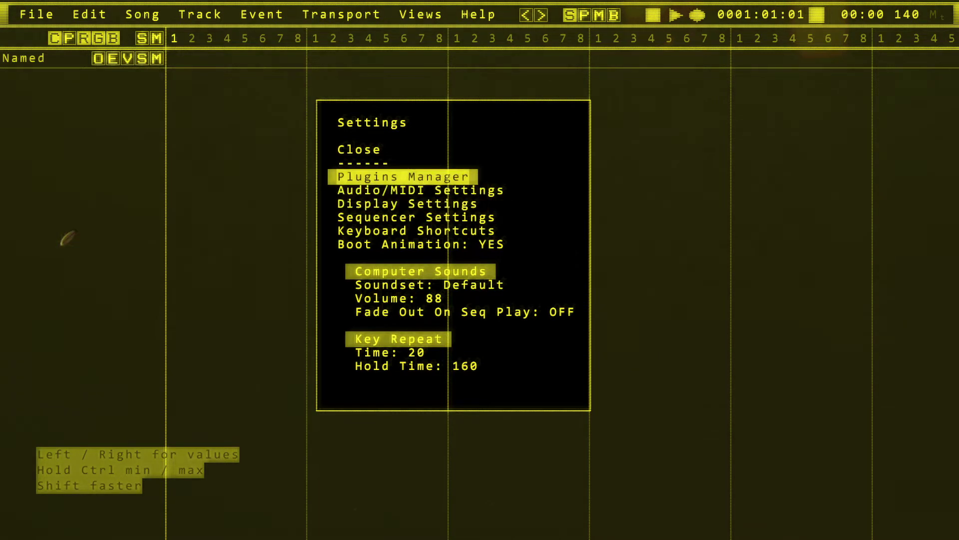
{"action": "key", "text": "Down"}
{"action": "key", "text": "Down"}
{"action": "key", "text": "Down"}
{"action": "key", "text": "Down"}
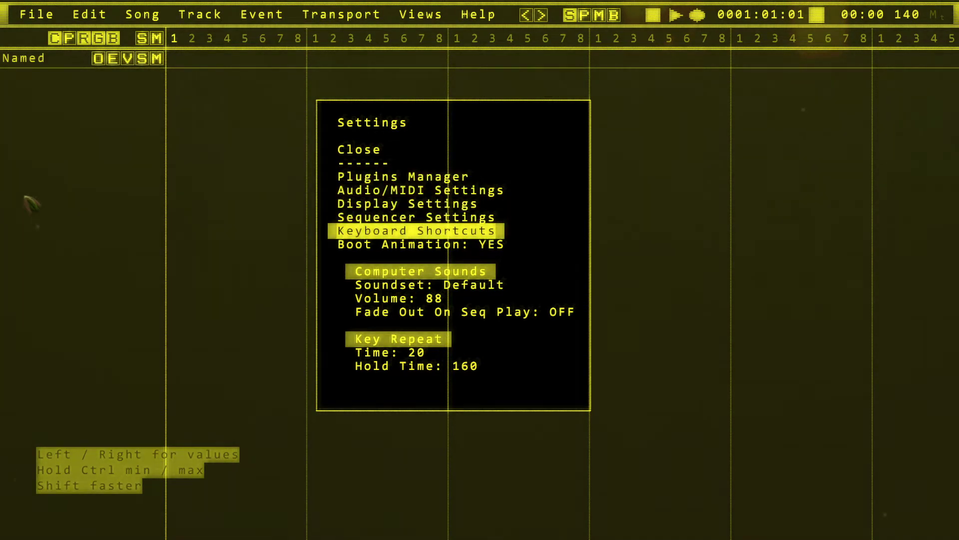
{"action": "key", "text": "Return"}
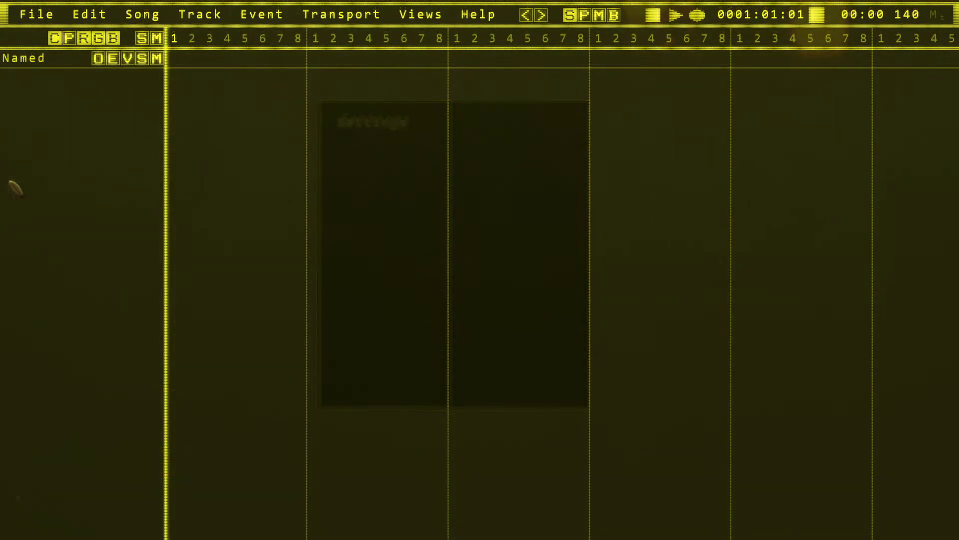
{"action": "key", "text": "alt"}
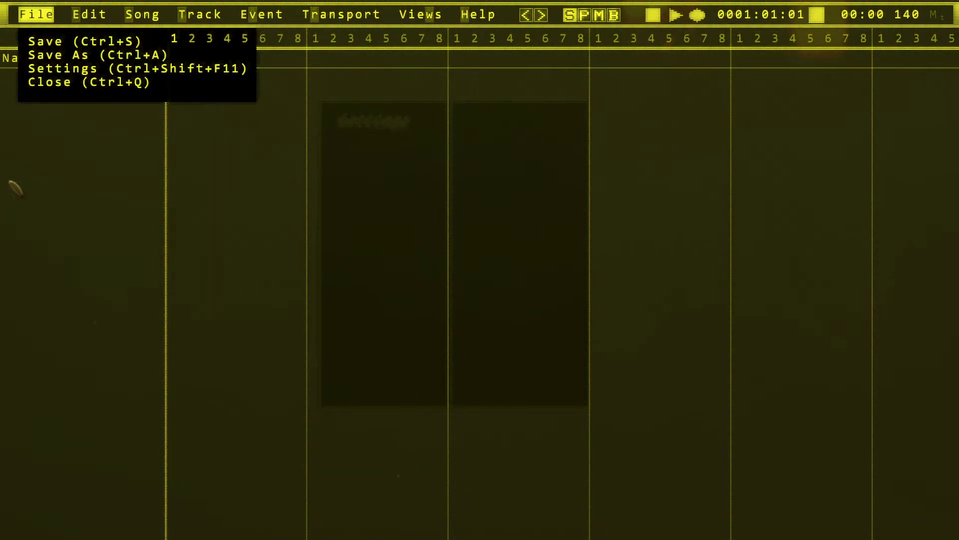
{"action": "key", "text": "Right"}
{"action": "key", "text": "Right"}
{"action": "key", "text": "Right"}
{"action": "key", "text": "Right"}
{"action": "key", "text": "Right"}
{"action": "key", "text": "Right"}
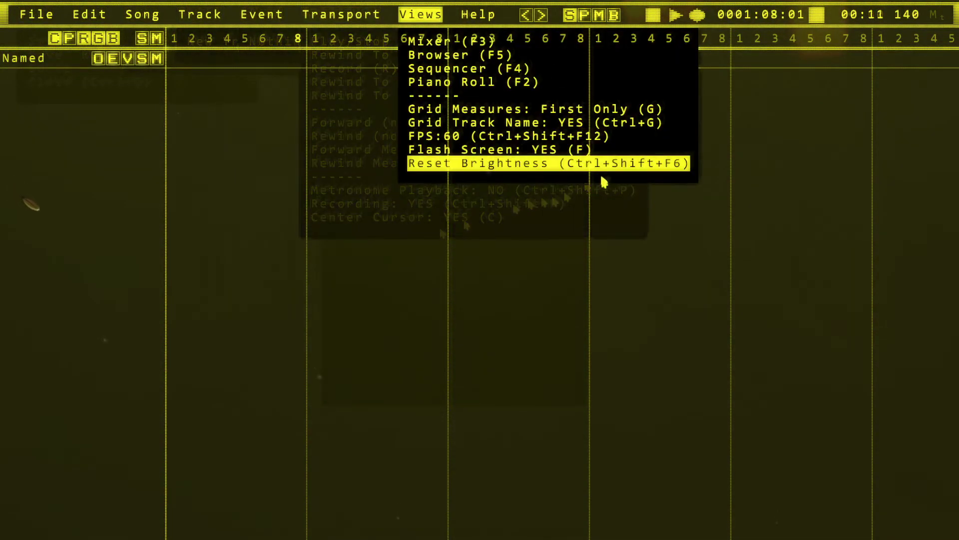
{"action": "key", "text": "Escape"}
Browse the built-in Help topics and read the Project overview page.
{"action": "left_click", "coordinate": [476, 19]}
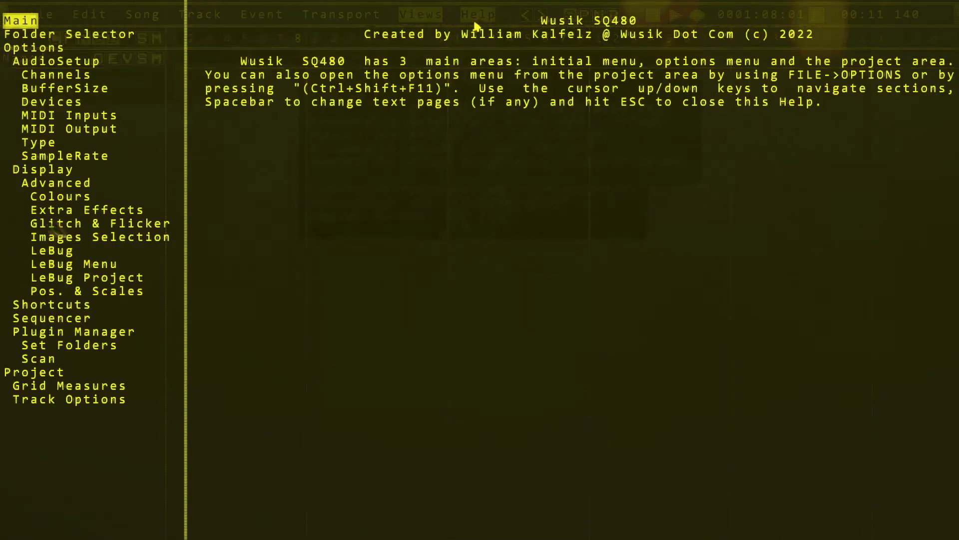
{"action": "key", "text": "Escape"}
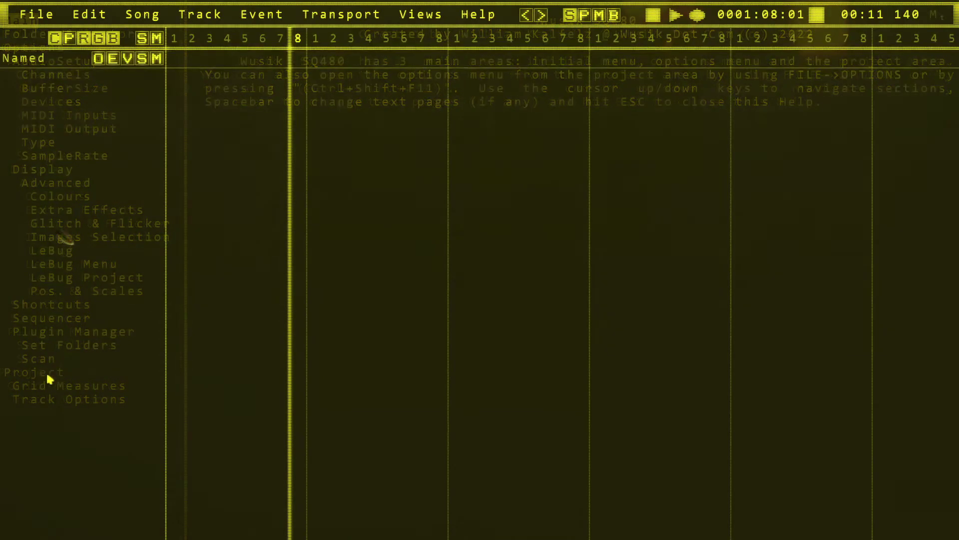
{"action": "left_click", "coordinate": [497, 17]}
{"action": "key", "text": "Down"}
{"action": "key", "text": "Down"}
{"action": "key", "text": "Down"}
{"action": "key", "text": "Down"}
{"action": "key", "text": "Down"}
{"action": "key", "text": "Down"}
{"action": "key", "text": "Down"}
{"action": "key", "text": "Down"}
{"action": "key", "text": "Down"}
{"action": "key", "text": "Down"}
{"action": "key", "text": "Down"}
{"action": "key", "text": "Down"}
{"action": "key", "text": "Down"}
{"action": "key", "text": "Down"}
{"action": "key", "text": "Down"}
{"action": "key", "text": "Down"}
{"action": "key", "text": "Down"}
{"action": "key", "text": "Down"}
{"action": "key", "text": "Down"}
{"action": "key", "text": "Down"}
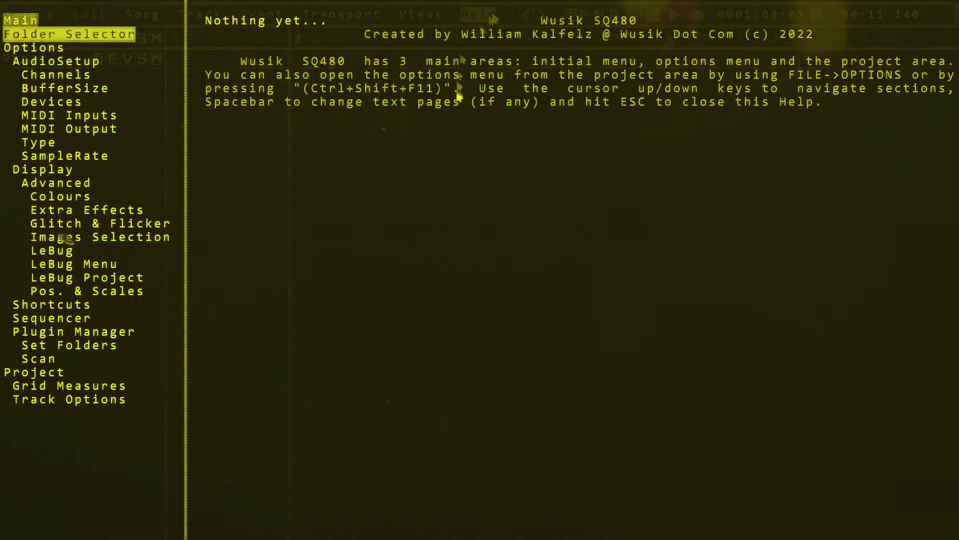
{"action": "key", "text": "Up"}
{"action": "key", "text": "Up"}
{"action": "key", "text": "Up"}
{"action": "key", "text": "Up"}
{"action": "key", "text": "Up"}
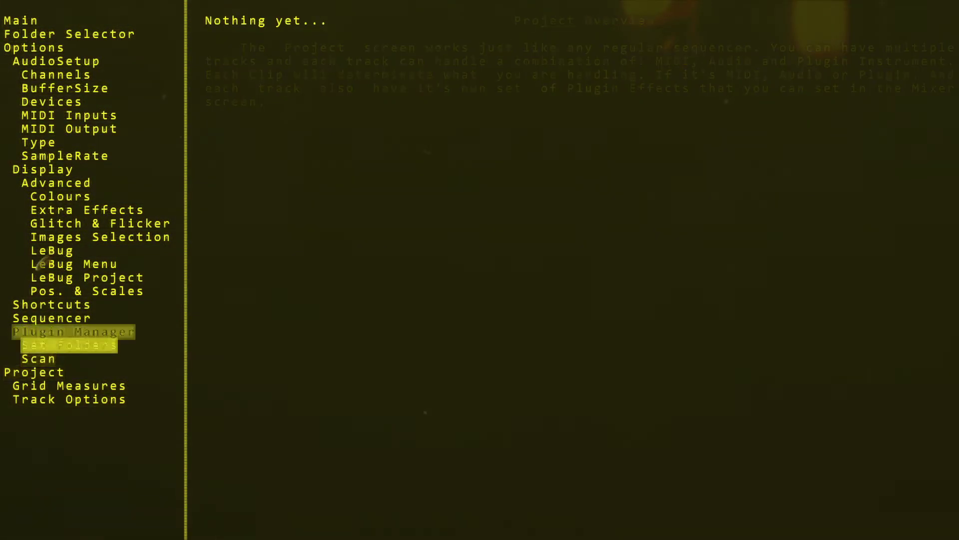
{"action": "key", "text": "Down"}
{"action": "key", "text": "Down"}
{"action": "key", "text": "Down"}
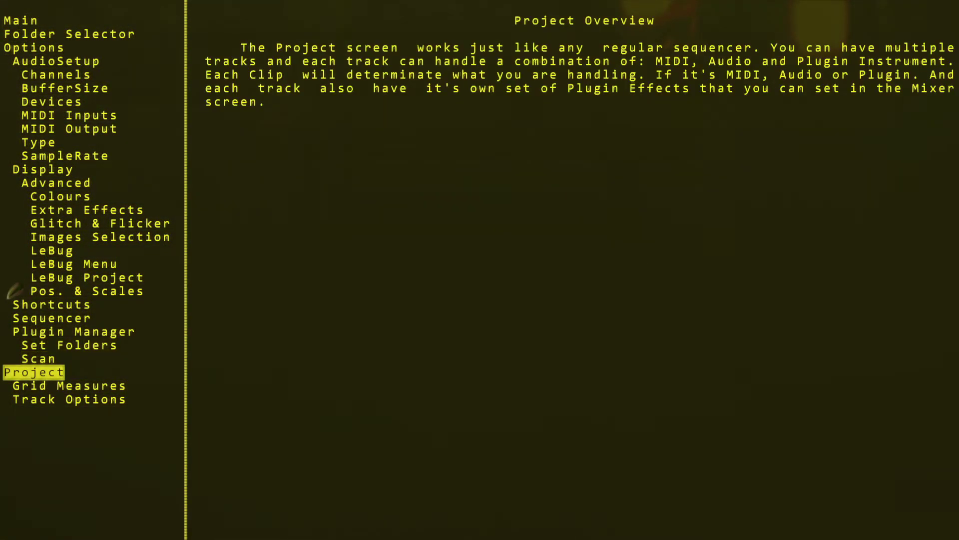
{"action": "key", "text": "Escape"}
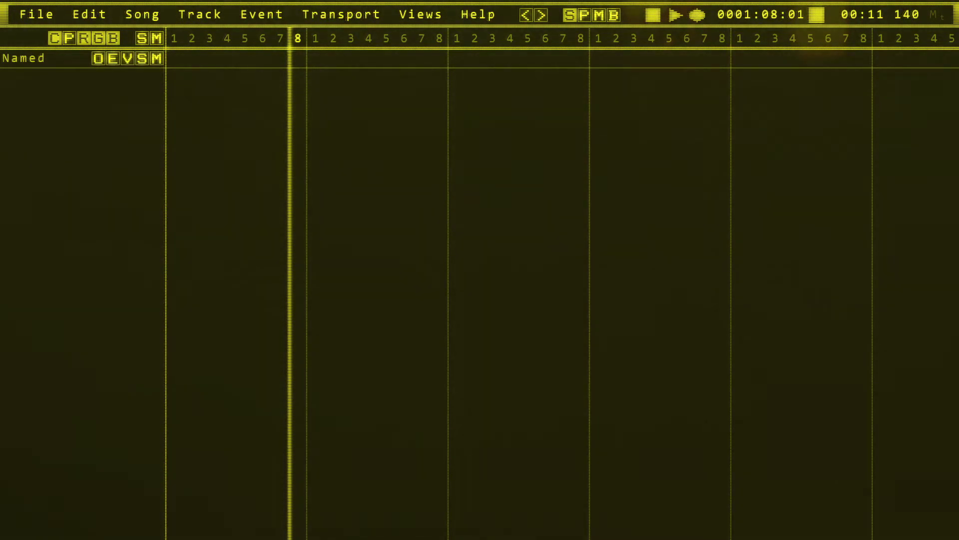
Close the current project and open the program Settings from the start screen.
{"action": "key", "text": "ctrl+w"}
{"action": "key", "text": "Return"}
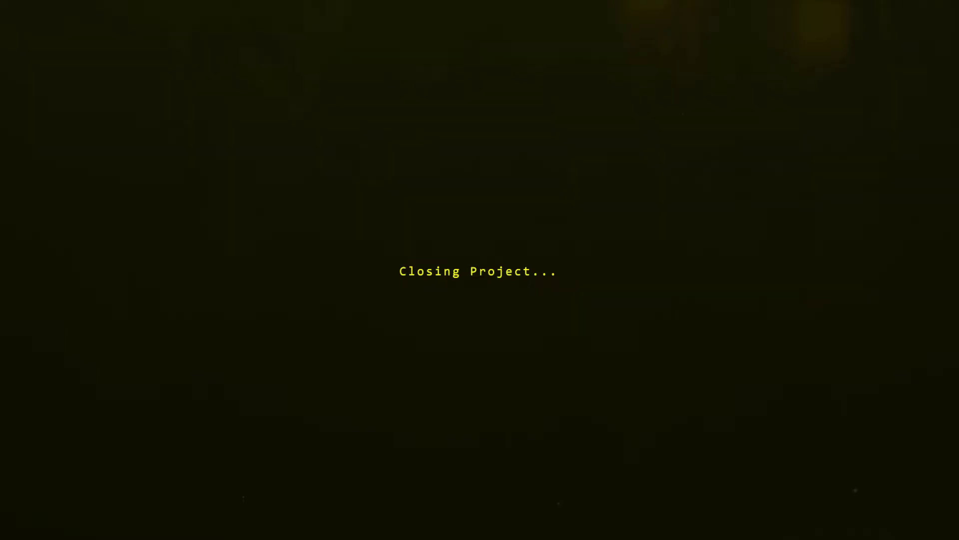
{"action": "key", "text": "Up"}
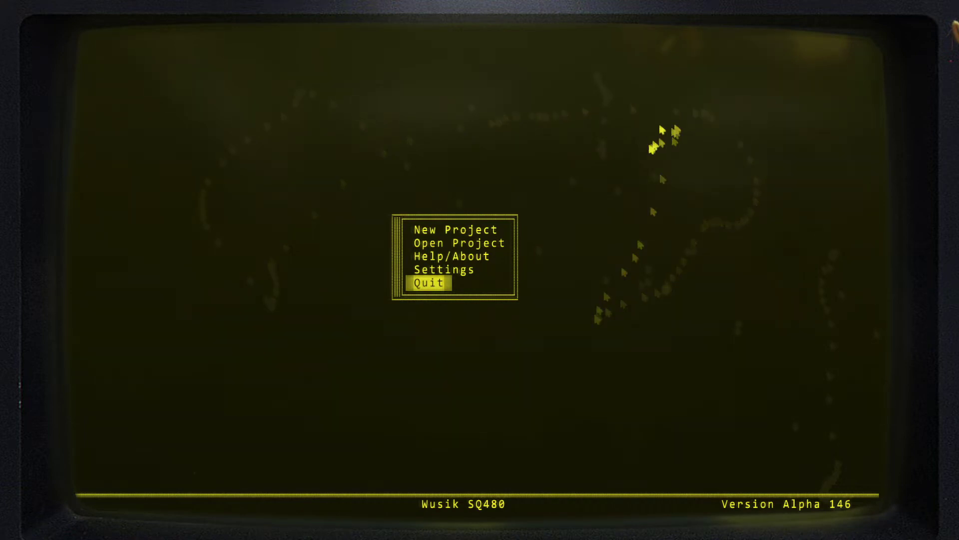
{"action": "key", "text": "Up"}
{"action": "key", "text": "Return"}
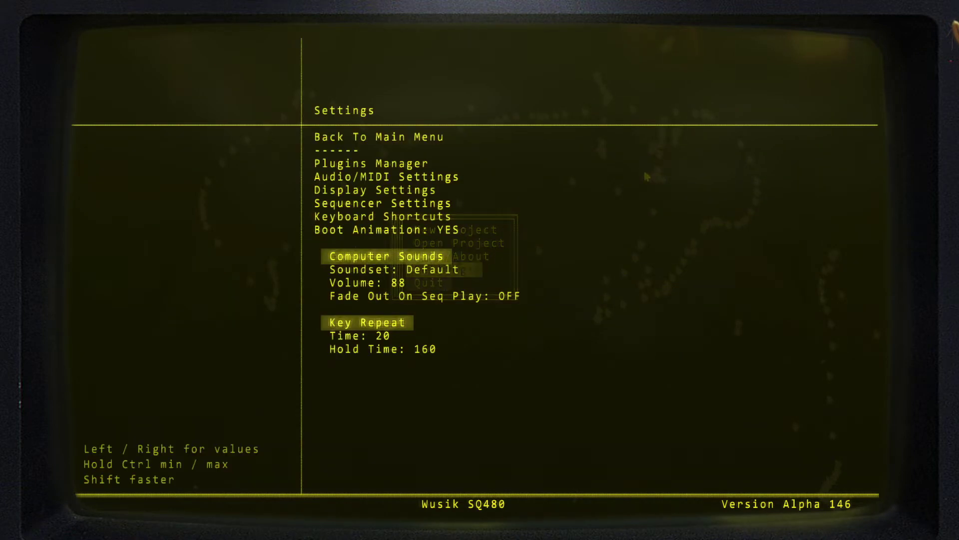
Review the Settings entries, including Boot Animation, the Computer Sounds soundset and the configuration pages above them.
{"action": "key", "text": "Up"}
{"action": "key", "text": "Up"}
{"action": "key", "text": "Up"}
{"action": "key", "text": "Up"}
{"action": "key", "text": "Up"}
{"action": "key", "text": "Up"}
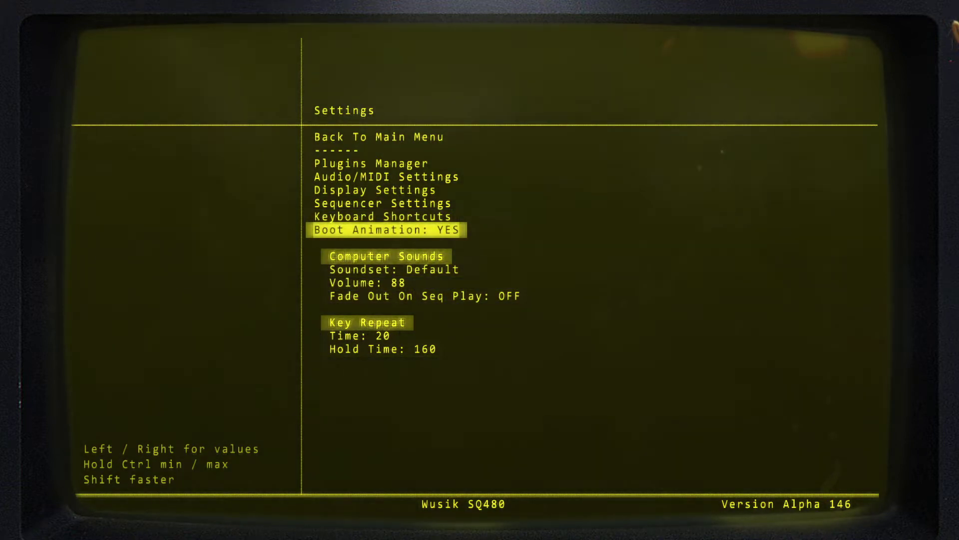
{"action": "key", "text": "Down"}
{"action": "key", "text": "Down"}
{"action": "key", "text": "Down"}
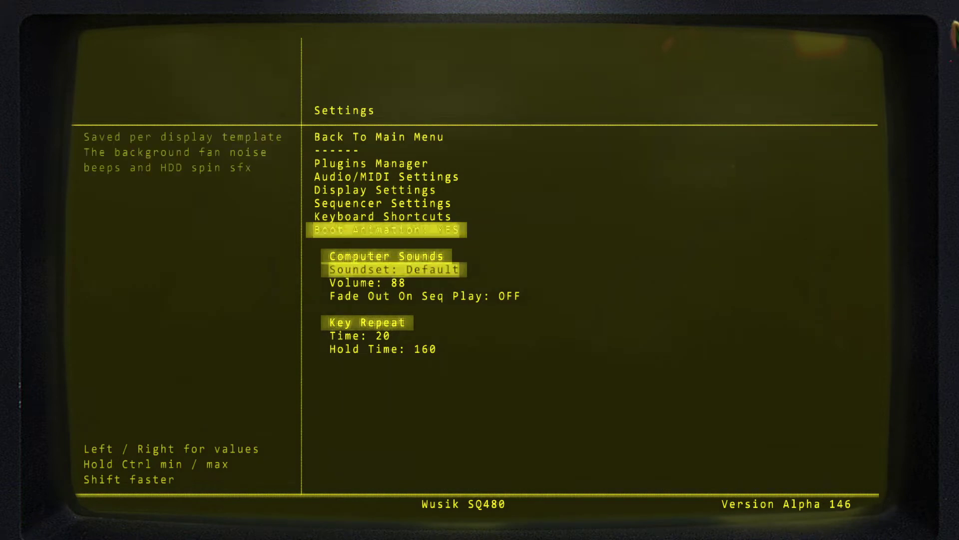
{"action": "key", "text": "Up"}
{"action": "key", "text": "Up"}
{"action": "key", "text": "Up"}
{"action": "key", "text": "Up"}
{"action": "key", "text": "Up"}
{"action": "key", "text": "Up"}
{"action": "key", "text": "Up"}
{"action": "key", "text": "Up"}
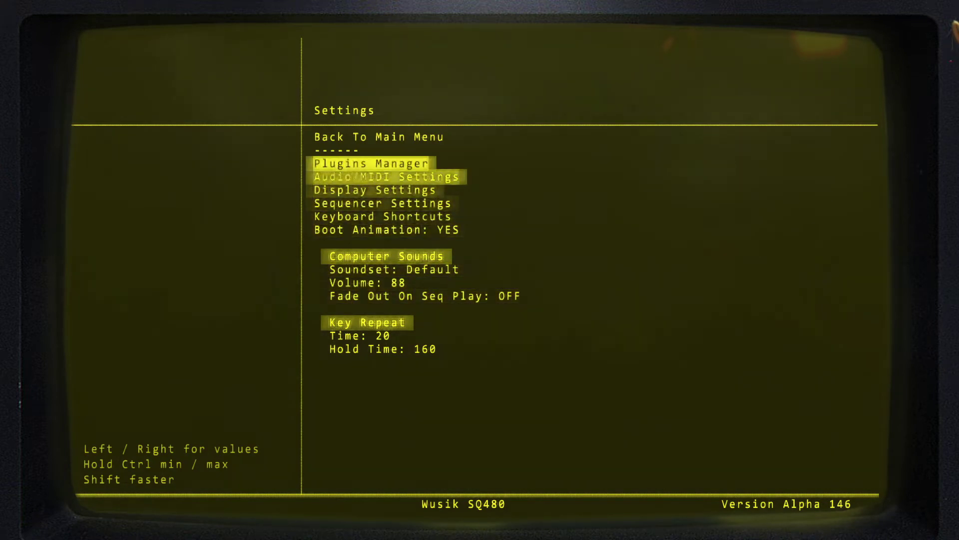
Open the Plugins Manager and scan for plugins.
{"action": "key", "text": "Return"}
{"action": "key", "text": "Up"}
{"action": "key", "text": "Down"}
{"action": "key", "text": "Down"}
{"action": "key", "text": "Down"}
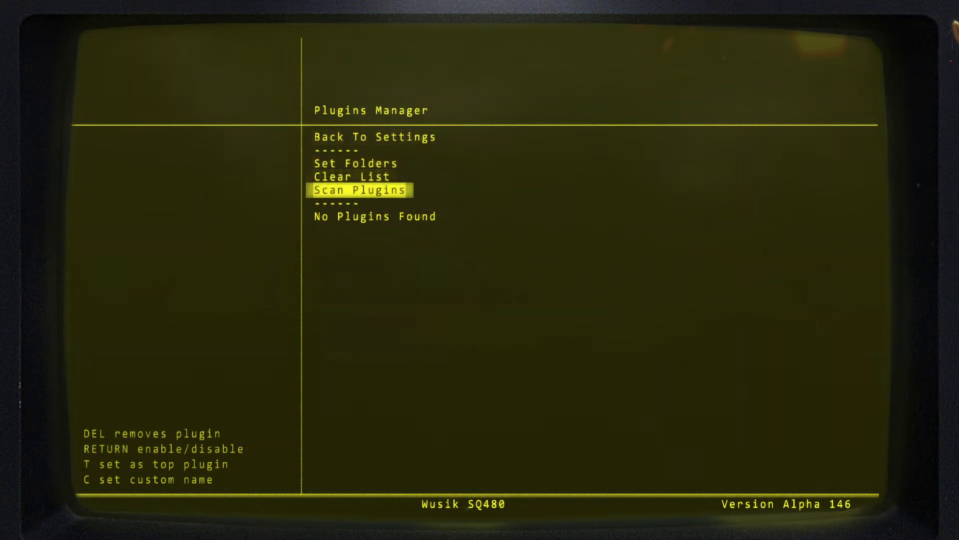
{"action": "key", "text": "Return"}
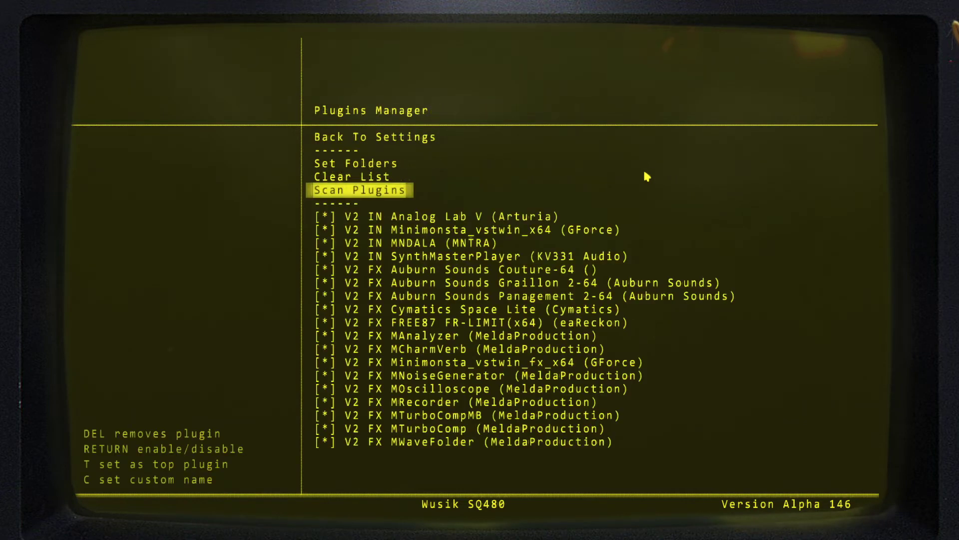
Look through the whole list of scanned instrument and effect plugins in the Plugins Manager.
{"action": "key", "text": "Down"}
{"action": "key", "text": "Down"}
{"action": "key", "text": "Down"}
{"action": "key", "text": "Down"}
{"action": "key", "text": "Down"}
{"action": "key", "text": "Down"}
{"action": "key", "text": "Down"}
{"action": "key", "text": "Down"}
{"action": "key", "text": "Down"}
{"action": "key", "text": "Down"}
{"action": "key", "text": "Down"}
{"action": "key", "text": "Down"}
{"action": "key", "text": "Down"}
{"action": "key", "text": "Down"}
{"action": "key", "text": "Down"}
{"action": "key", "text": "Down"}
{"action": "key", "text": "Down"}
{"action": "key", "text": "Down"}
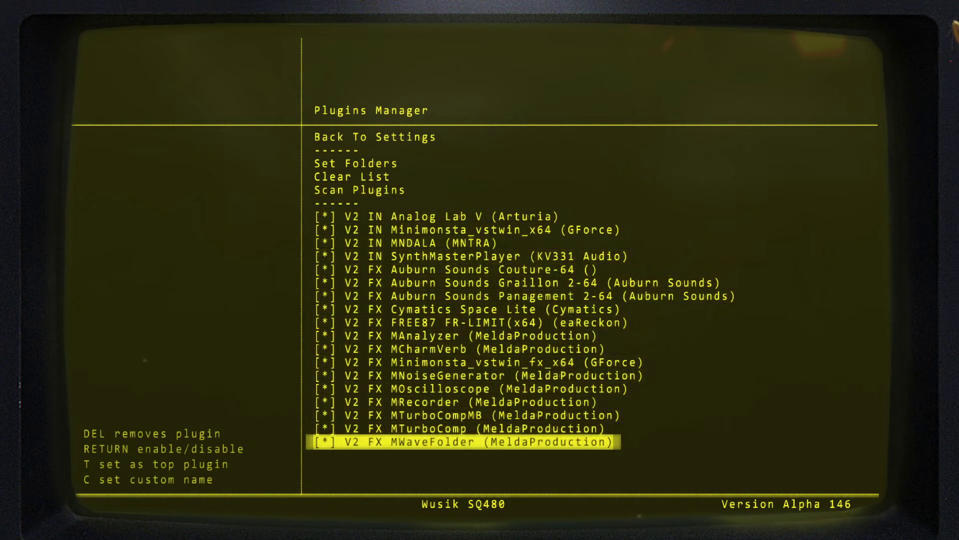
{"action": "key", "text": "Up"}
{"action": "key", "text": "Up"}
{"action": "key", "text": "Up"}
{"action": "key", "text": "Up"}
{"action": "key", "text": "Up"}
{"action": "key", "text": "Up"}
{"action": "key", "text": "Up"}
{"action": "key", "text": "Up"}
{"action": "key", "text": "Up"}
{"action": "key", "text": "Up"}
{"action": "key", "text": "Up"}
{"action": "key", "text": "Up"}
{"action": "key", "text": "Up"}
{"action": "key", "text": "Up"}
{"action": "key", "text": "Up"}
{"action": "key", "text": "Up"}
{"action": "key", "text": "Up"}
{"action": "key", "text": "Down"}
{"action": "key", "text": "Down"}
{"action": "key", "text": "Down"}
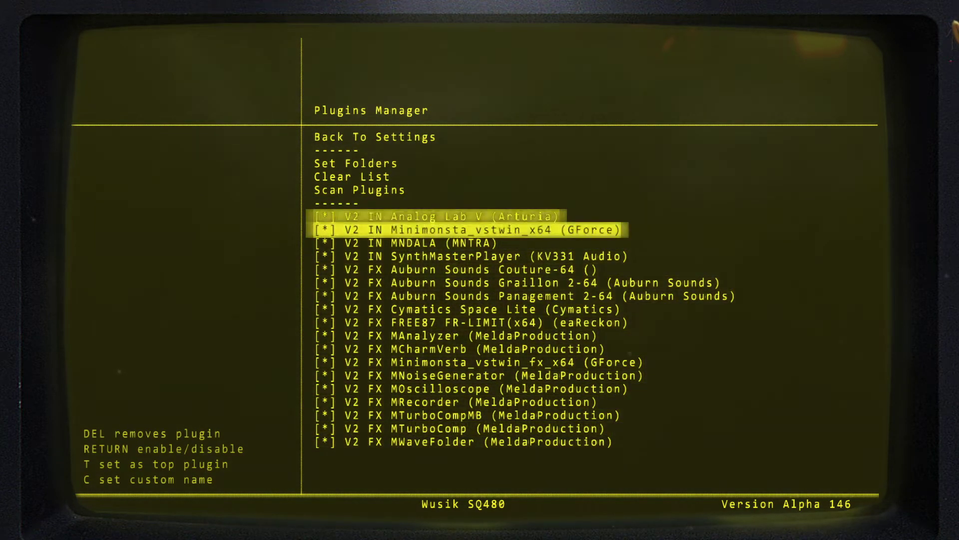
{"action": "key", "text": "Down"}
{"action": "key", "text": "Down"}
{"action": "key", "text": "Down"}
{"action": "key", "text": "Down"}
{"action": "key", "text": "Down"}
{"action": "key", "text": "Down"}
{"action": "key", "text": "Down"}
{"action": "key", "text": "Down"}
{"action": "key", "text": "Down"}
{"action": "key", "text": "Down"}
{"action": "key", "text": "Down"}
{"action": "key", "text": "Down"}
{"action": "key", "text": "Down"}
{"action": "key", "text": "Down"}
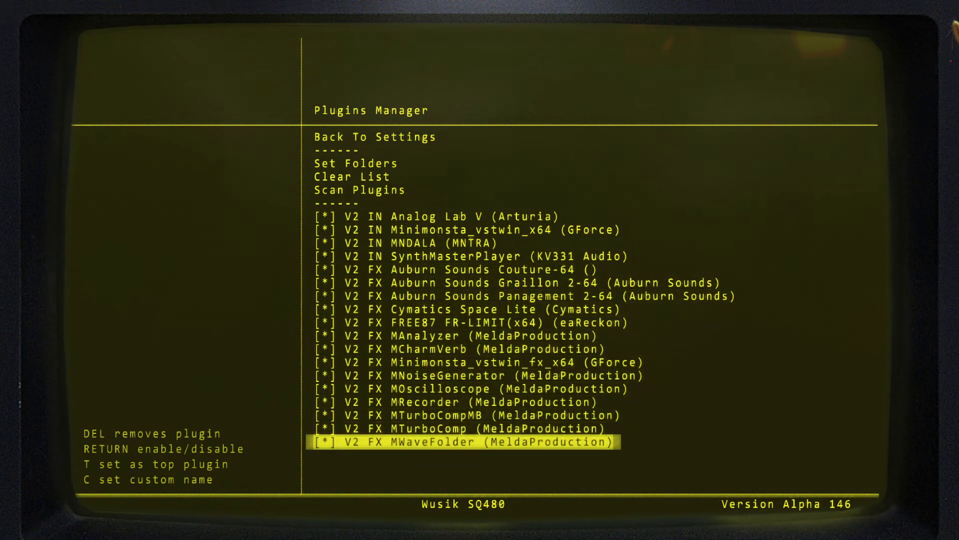
{"action": "key", "text": "Up"}
{"action": "key", "text": "Up"}
{"action": "key", "text": "Up"}
{"action": "key", "text": "Up"}
{"action": "key", "text": "Up"}
{"action": "key", "text": "Up"}
{"action": "key", "text": "Up"}
{"action": "key", "text": "Up"}
{"action": "key", "text": "Up"}
{"action": "key", "text": "Up"}
{"action": "key", "text": "Up"}
{"action": "key", "text": "Up"}
{"action": "key", "text": "Up"}
{"action": "key", "text": "Up"}
{"action": "key", "text": "Up"}
{"action": "key", "text": "Up"}
{"action": "key", "text": "Up"}
{"action": "key", "text": "Up"}
{"action": "key", "text": "Up"}
{"action": "key", "text": "Down"}
{"action": "key", "text": "Down"}
{"action": "key", "text": "Down"}
{"action": "key", "text": "Down"}
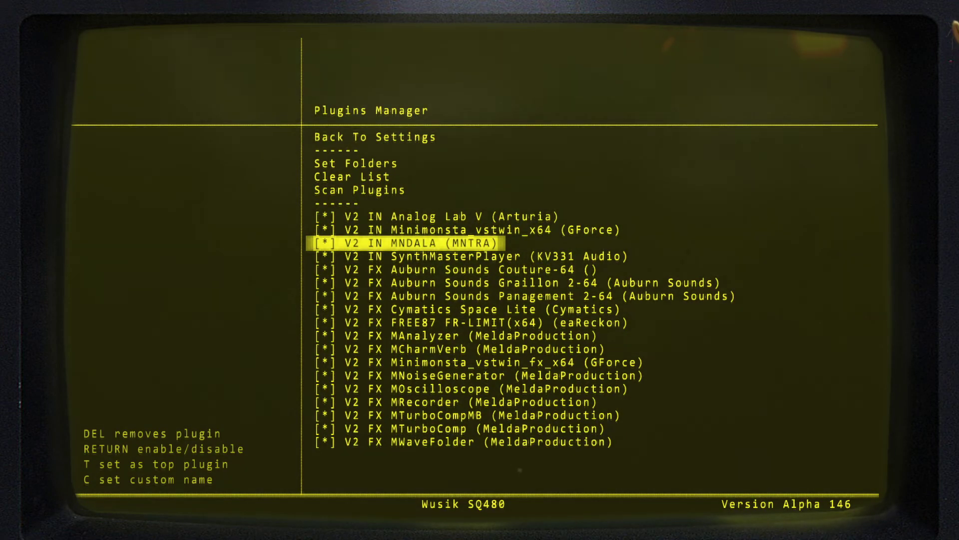
{"action": "key", "text": "Up"}
{"action": "key", "text": "Up"}
{"action": "key", "text": "Down"}
{"action": "key", "text": "Up"}
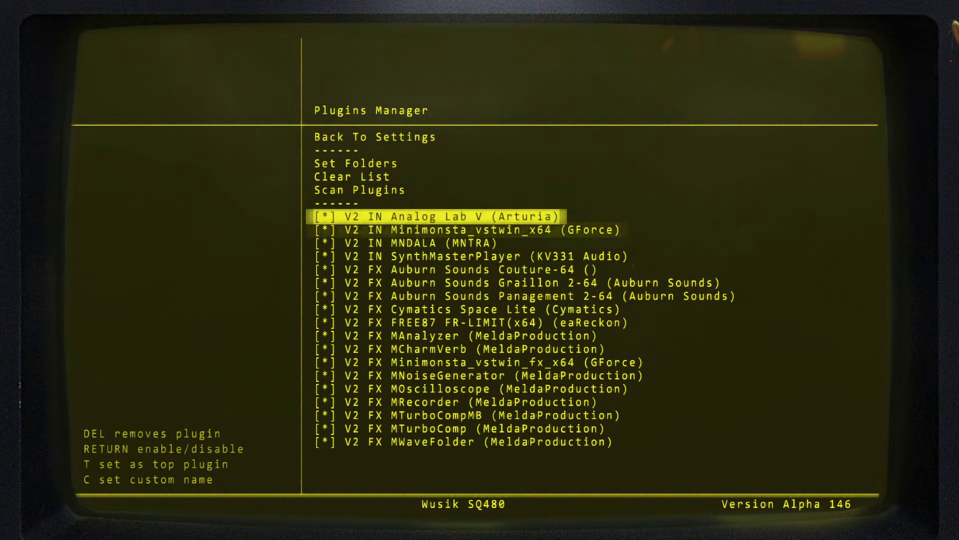
Give the Analog Lab V instrument plugin the custom name "Analog Stuff".
{"action": "type", "text": "c"}
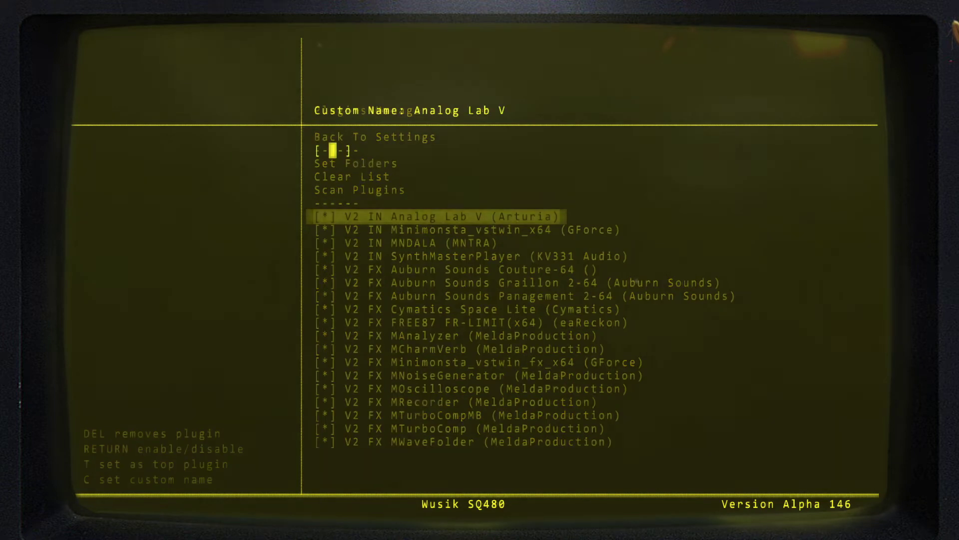
{"action": "type", "text": "Aal"}
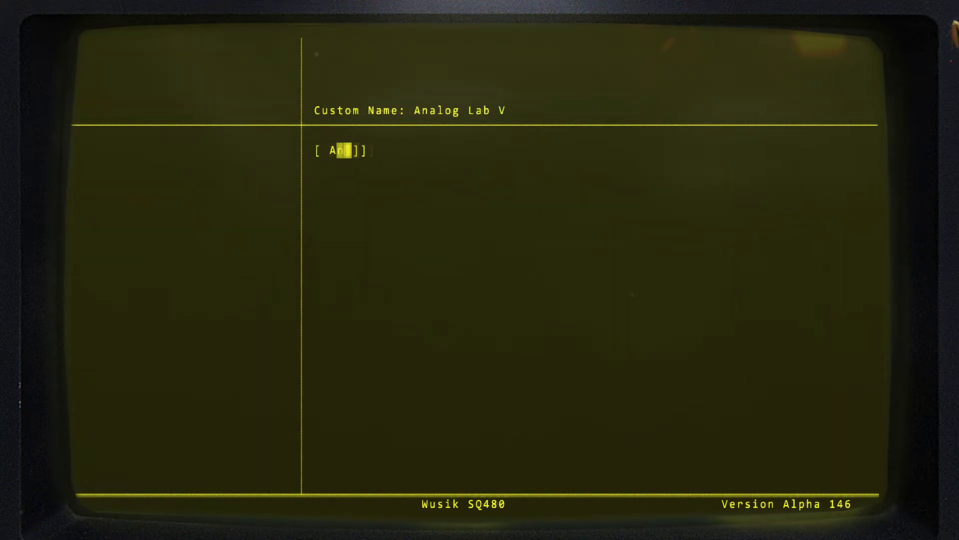
{"action": "type", "text": "alog Stuff"}
{"action": "key", "text": "Return"}
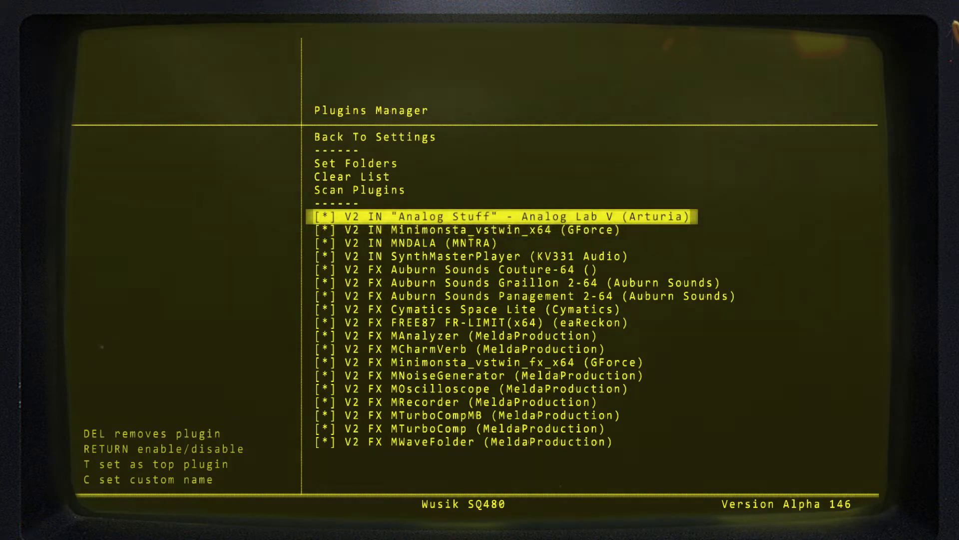
Set Analog Lab V as a top plugin and return to the Settings page.
{"action": "key", "text": "t"}
{"action": "key", "text": "Down"}
{"action": "key", "text": "Down"}
{"action": "key", "text": "Down"}
{"action": "key", "text": "Down"}
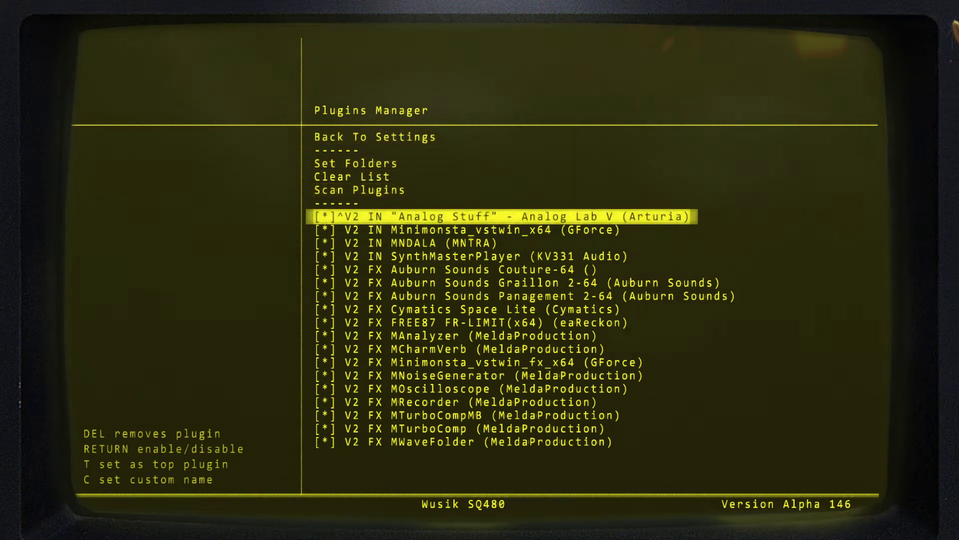
{"action": "key", "text": "Escape"}
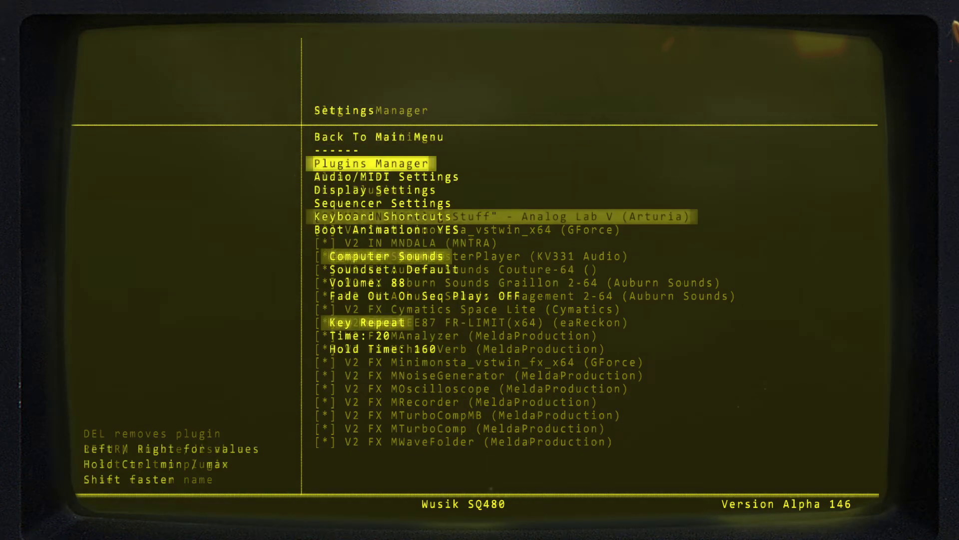
Open Audio/MIDI Settings and review the audio test, driver type, device, output, samplerate, buffer size and bits entries.
{"action": "key", "text": "Down"}
{"action": "key", "text": "Return"}
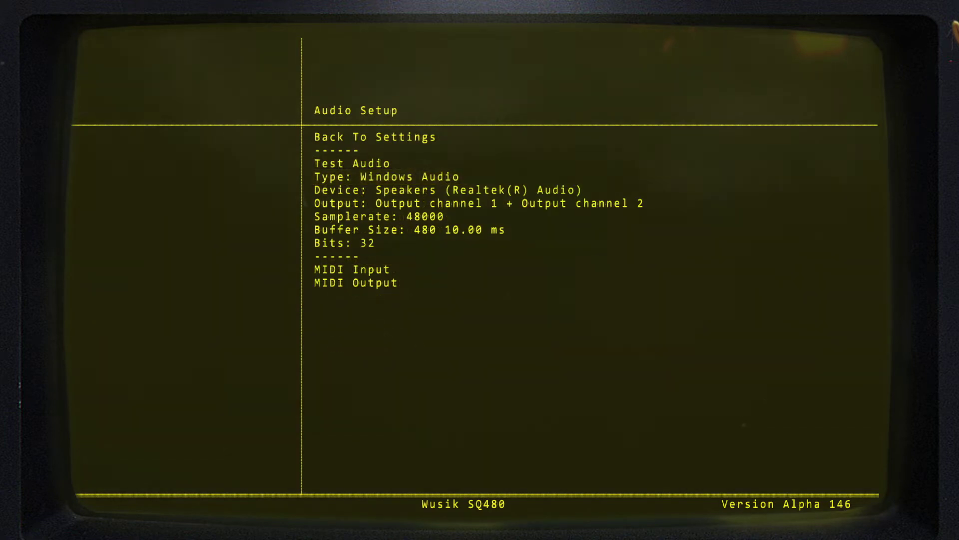
{"action": "key", "text": "Down"}
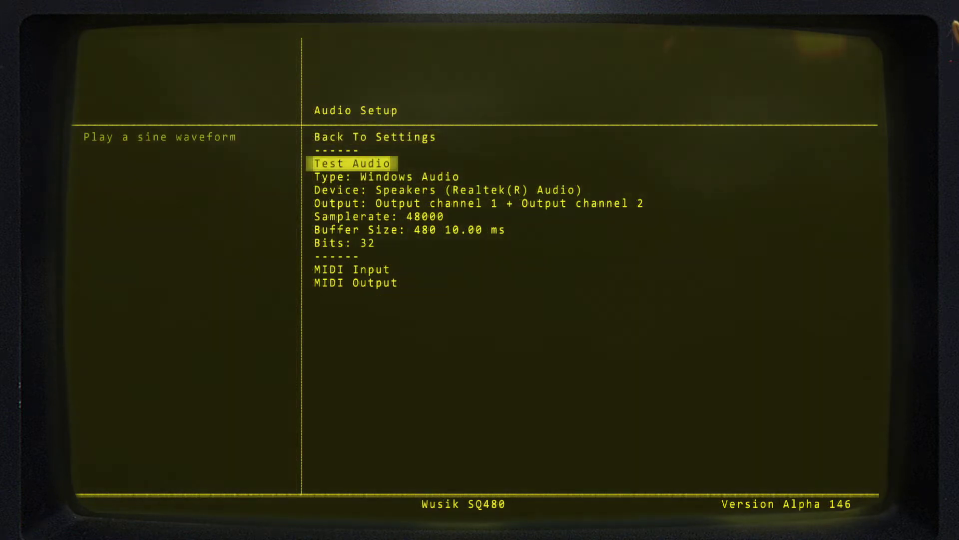
{"action": "key", "text": "Down"}
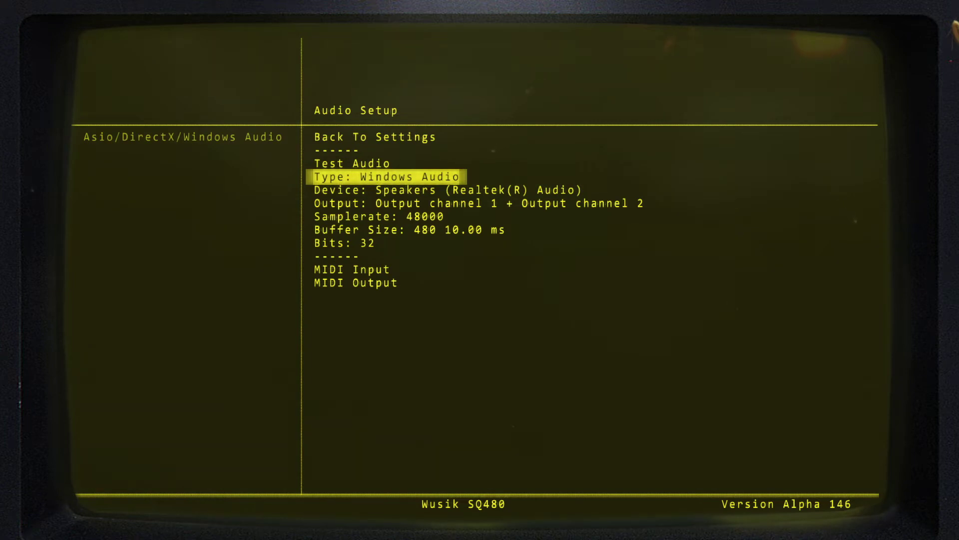
{"action": "key", "text": "Down"}
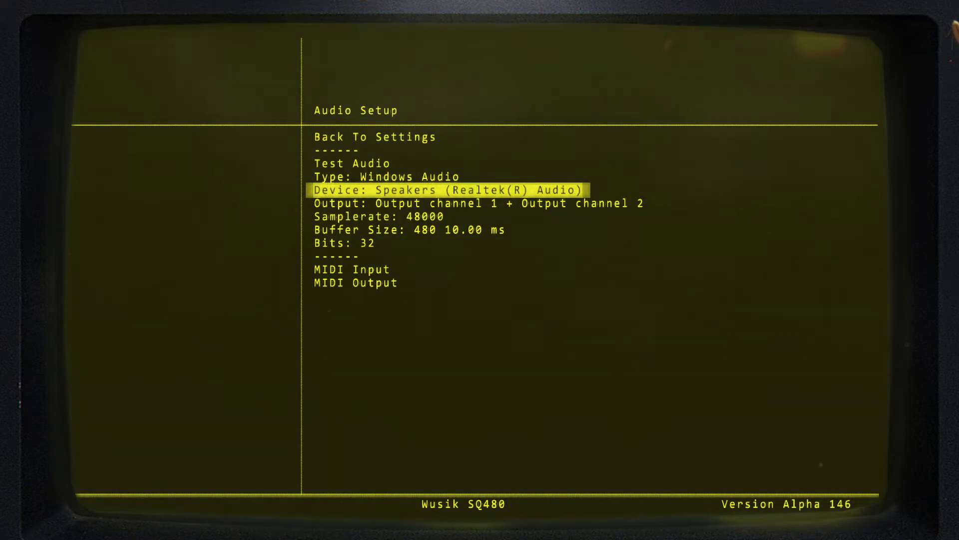
{"action": "key", "text": "Down"}
{"action": "key", "text": "Down"}
{"action": "key", "text": "Down"}
{"action": "key", "text": "Down"}
{"action": "key", "text": "Down"}
View the MIDI Input and MIDI Output device lists and return to the main menu.
{"action": "key", "text": "Return"}
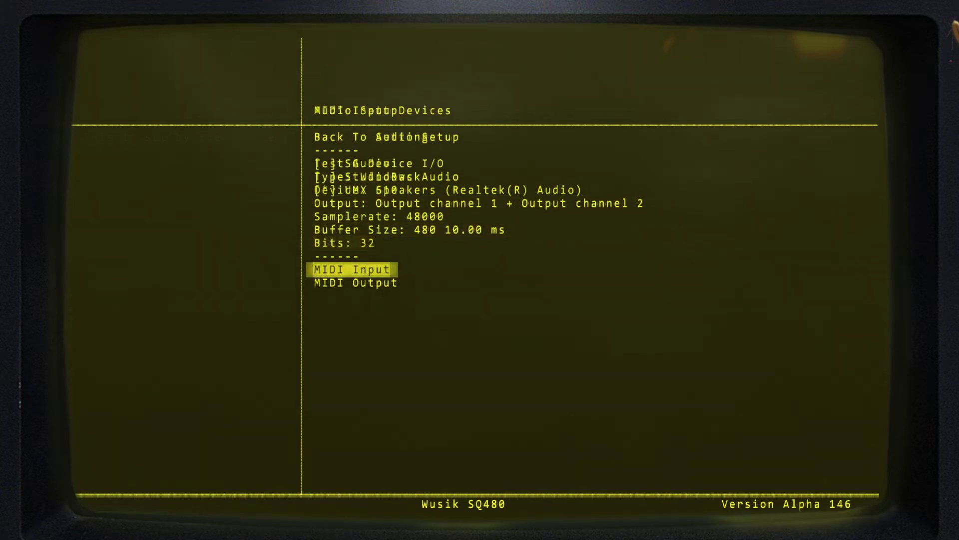
{"action": "key", "text": "Escape"}
{"action": "key", "text": "Down"}
{"action": "key", "text": "Return"}
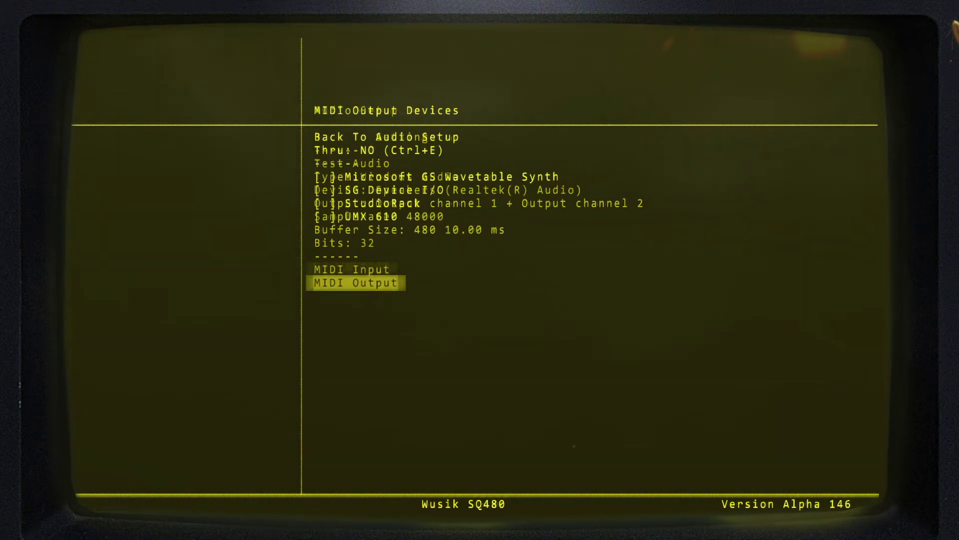
{"action": "key", "text": "Escape"}
{"action": "key", "text": "Escape"}
{"action": "key", "text": "Escape"}
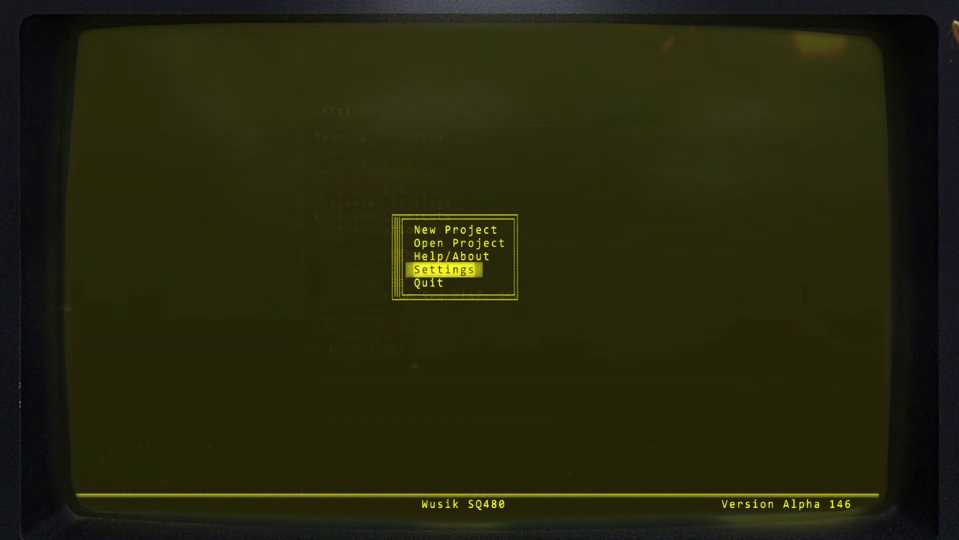
Start a new project from the main menu.
{"action": "key", "text": "Up"}
{"action": "key", "text": "Up"}
{"action": "key", "text": "Up"}
{"action": "key", "text": "Return"}
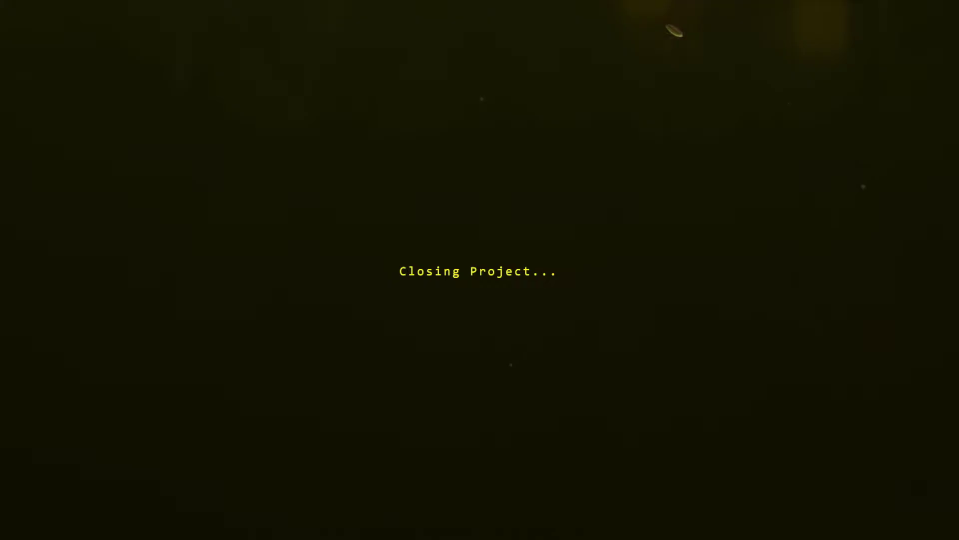
Open the list of saved projects from the main menu and go back.
{"action": "key", "text": "Down"}
{"action": "key", "text": "Down"}
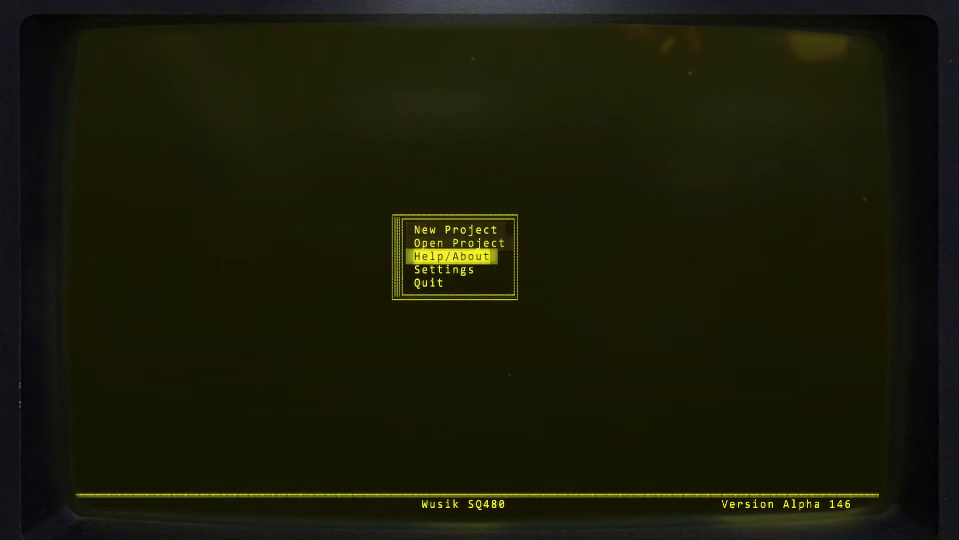
{"action": "key", "text": "Down"}
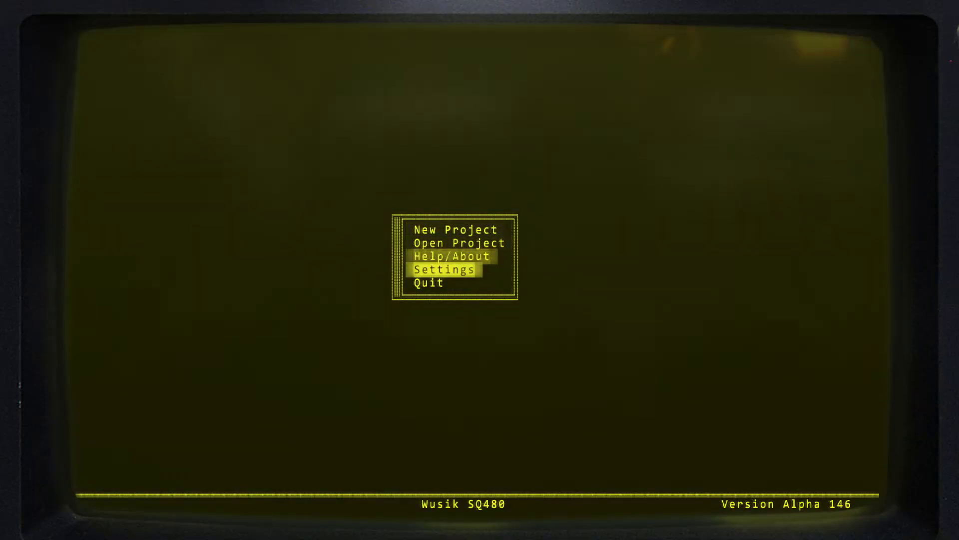
{"action": "key", "text": "Up"}
{"action": "key", "text": "Up"}
{"action": "key", "text": "Return"}
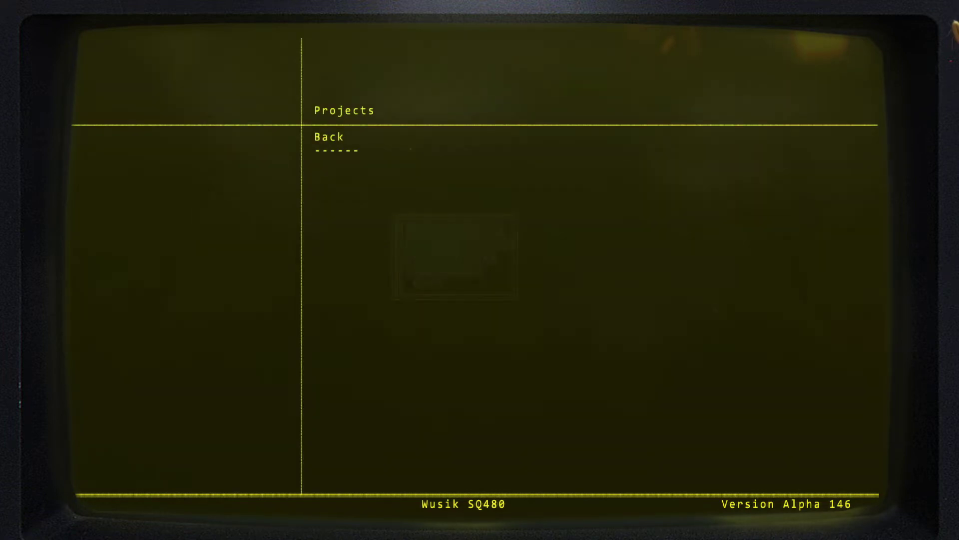
{"action": "key", "text": "Return"}
Open the Display Settings from the program Settings.
{"action": "key", "text": "Down"}
{"action": "key", "text": "Down"}
{"action": "key", "text": "Return"}
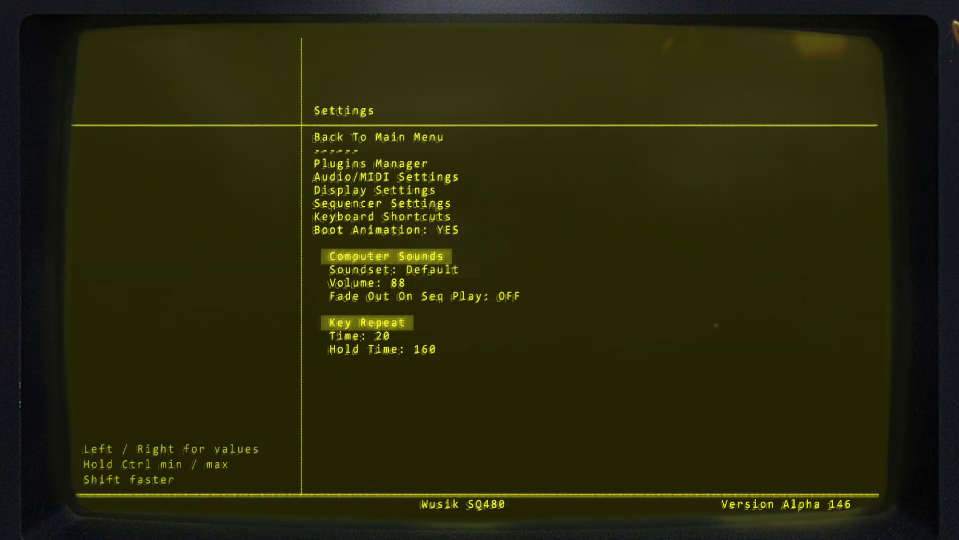
{"action": "key", "text": "Down"}
{"action": "key", "text": "Down"}
{"action": "key", "text": "Down"}
{"action": "key", "text": "Return"}
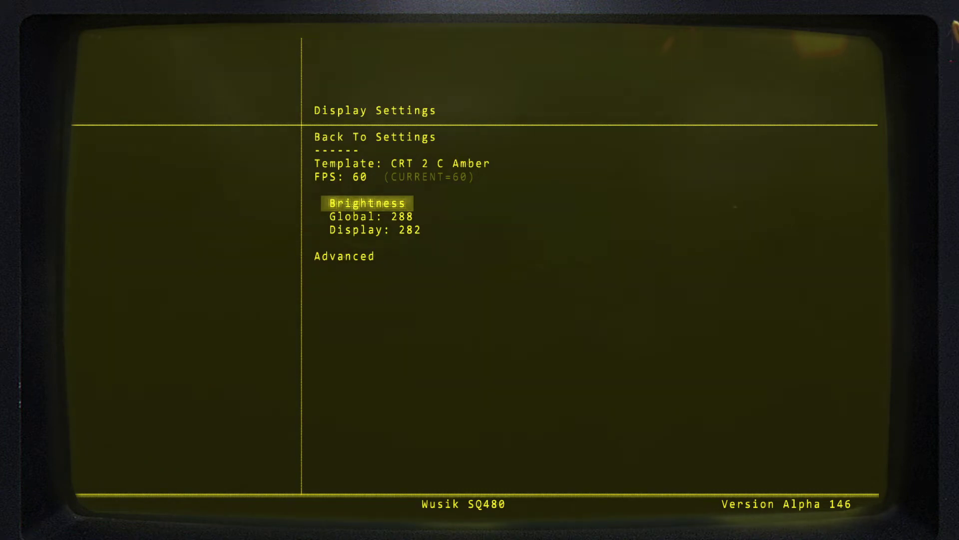
Try the display frame rate at MAX and set it back to 60 FPS.
{"action": "key", "text": "Down"}
{"action": "key", "text": "Up"}
{"action": "key", "text": "Up"}
{"action": "key", "text": "Up"}
{"action": "key", "text": "Up"}
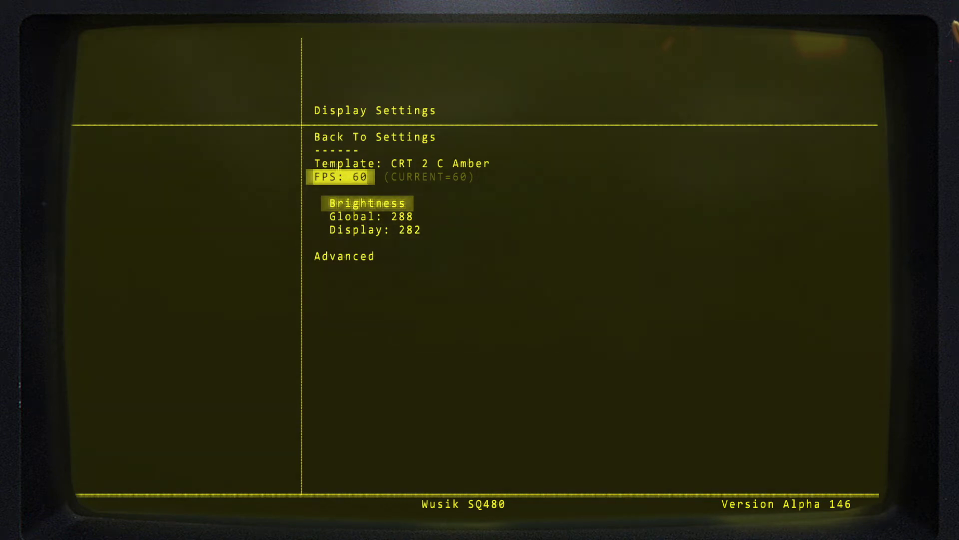
{"action": "key", "text": "Right"}
{"action": "key", "text": "Right"}
{"action": "key", "text": "Right"}
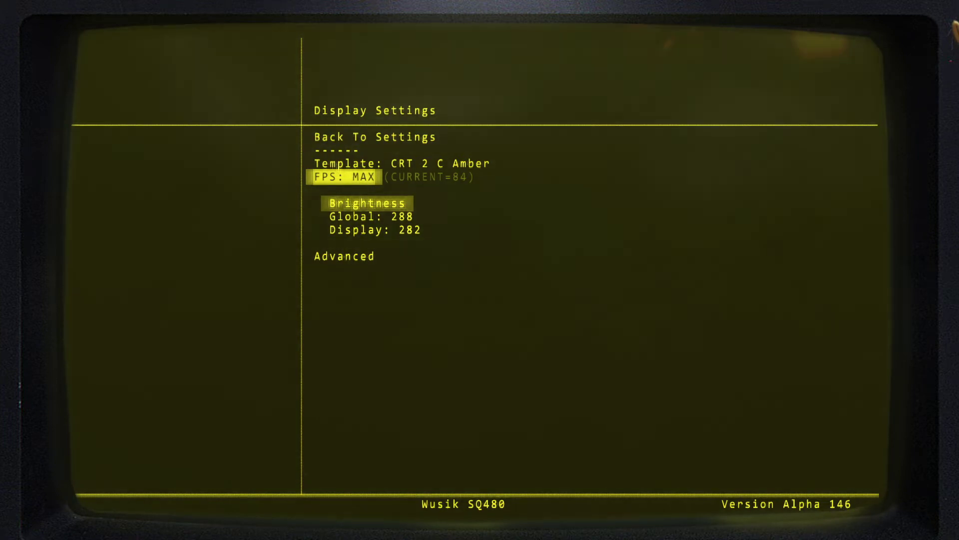
{"action": "key", "text": "Right"}
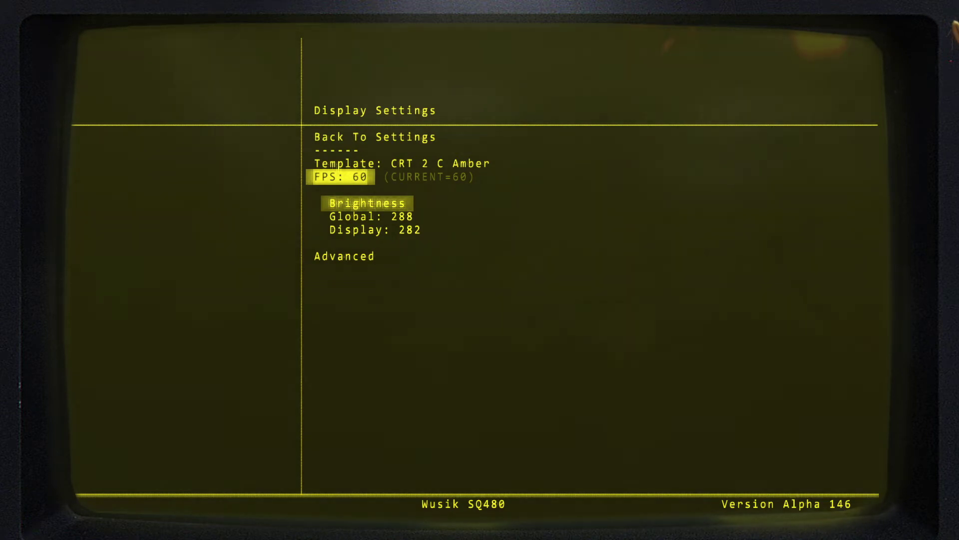
Open the advanced display settings and look over the template, transparency and reflection entries.
{"action": "left_click", "coordinate": [345, 255]}
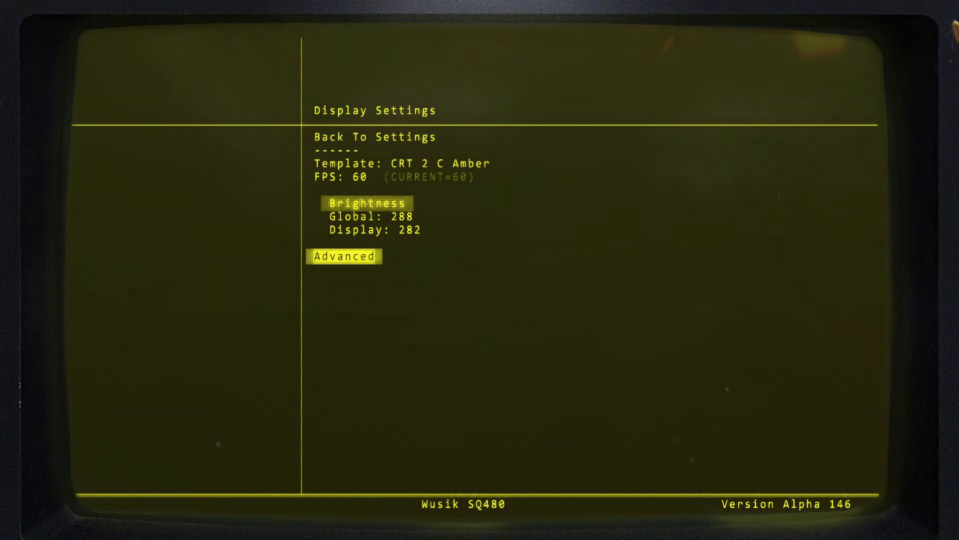
{"action": "key", "text": "Return"}
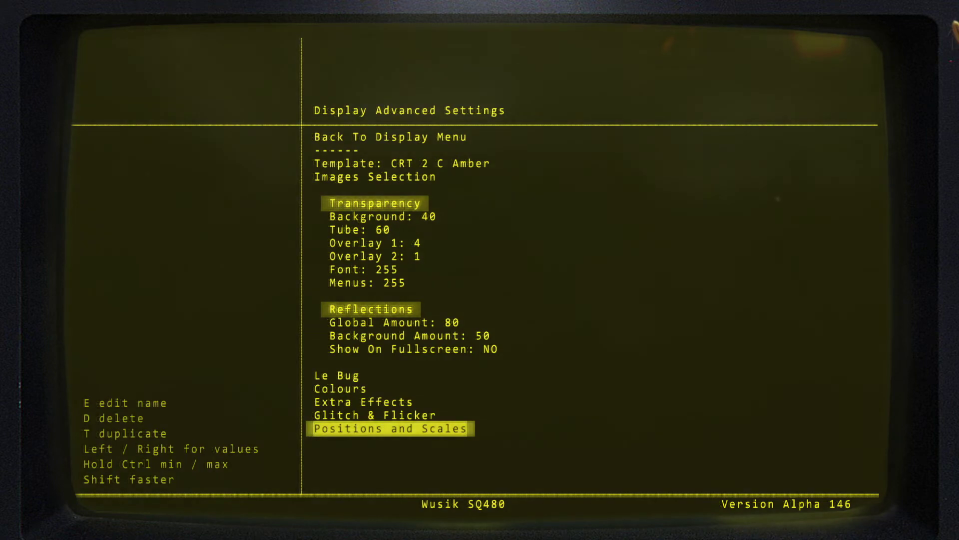
{"action": "key", "text": "Up"}
{"action": "key", "text": "Up"}
{"action": "key", "text": "Home"}
{"action": "key", "text": "Down"}
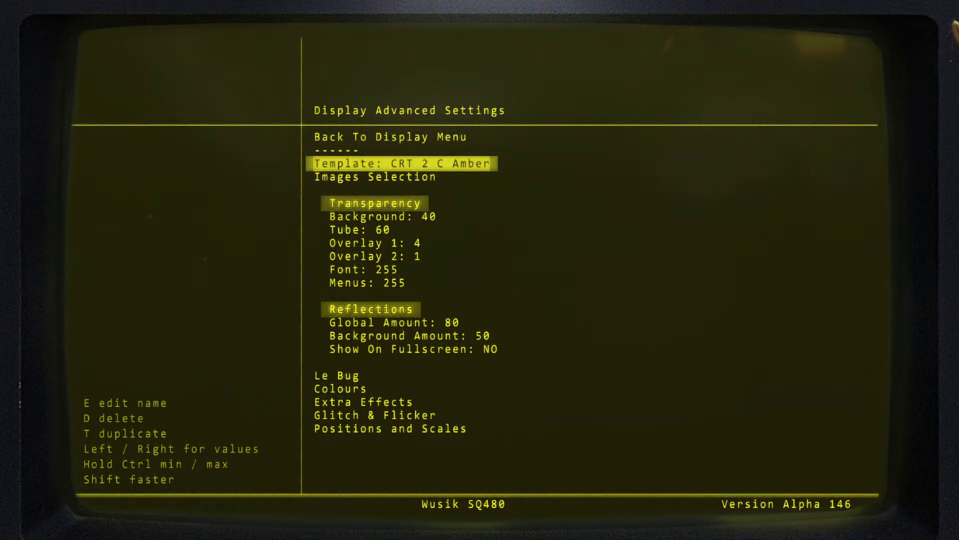
Open the Colours page of the advanced display settings.
{"action": "key", "text": "End"}
{"action": "key", "text": "Up"}
{"action": "key", "text": "Up"}
{"action": "key", "text": "Up"}
{"action": "key", "text": "Return"}
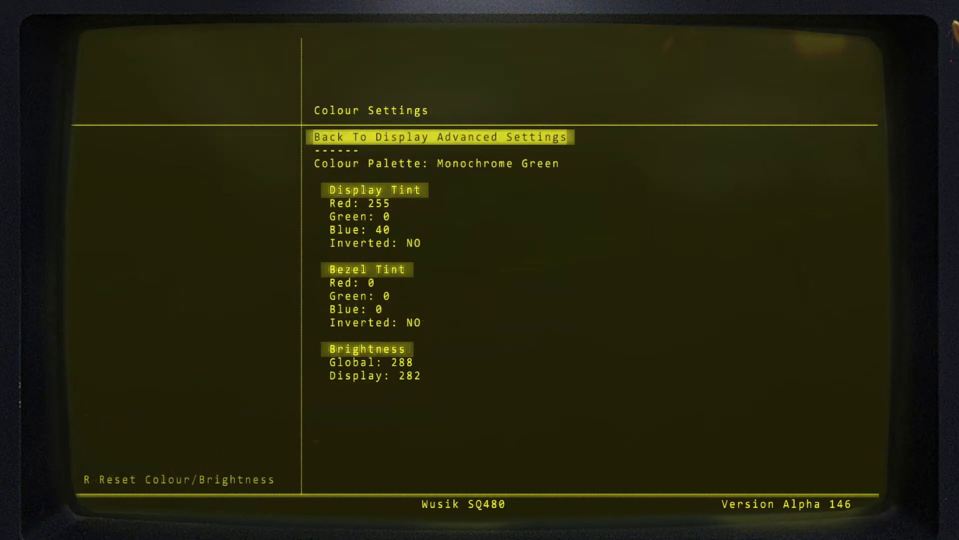
Try inverting the Display Tint and switch the inversion back off.
{"action": "key", "text": "Down"}
{"action": "key", "text": "Down"}
{"action": "key", "text": "Down"}
{"action": "key", "text": "Down"}
{"action": "key", "text": "Down"}
{"action": "key", "text": "Return"}
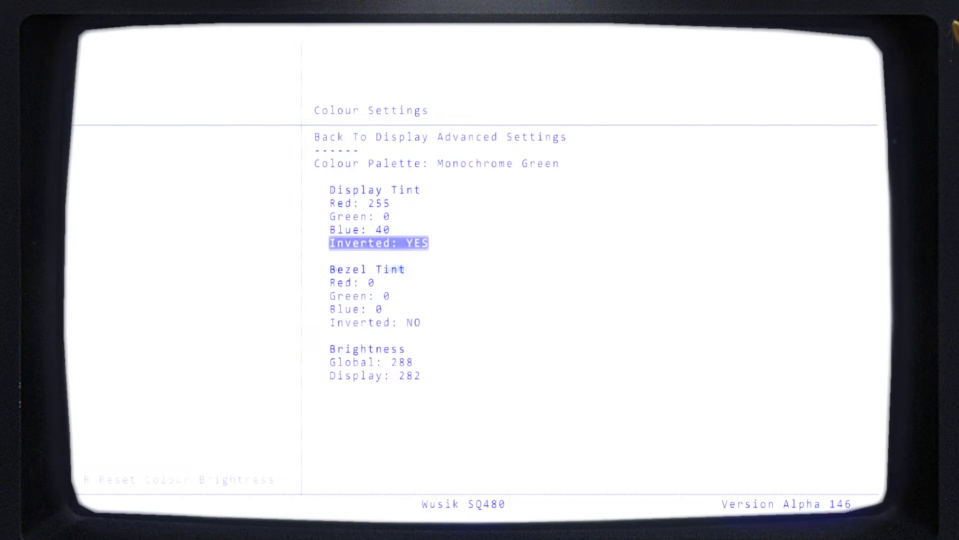
{"action": "key", "text": "Return"}
Try inverting the Bezel Tint and switch the inversion back off.
{"action": "key", "text": "Down"}
{"action": "key", "text": "Down"}
{"action": "key", "text": "Down"}
{"action": "key", "text": "Down"}
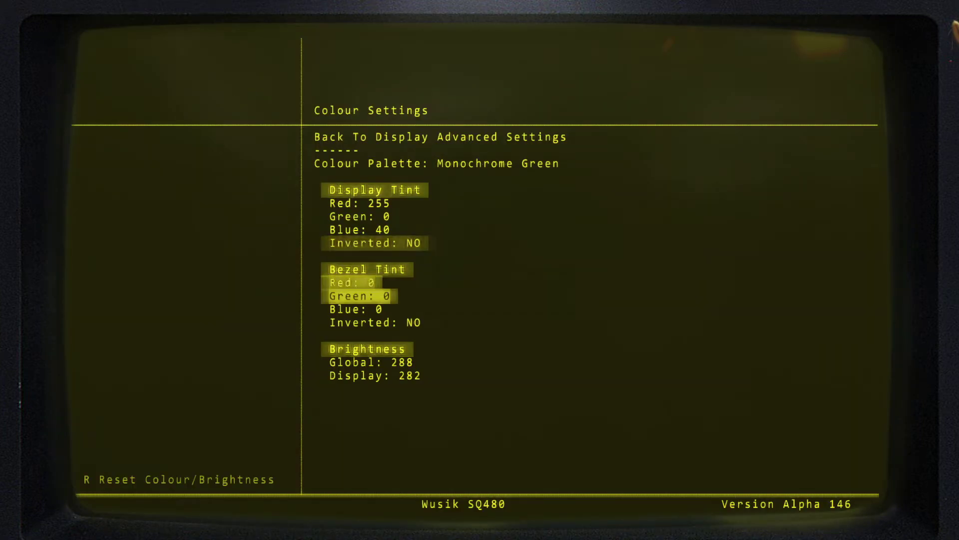
{"action": "key", "text": "Return"}
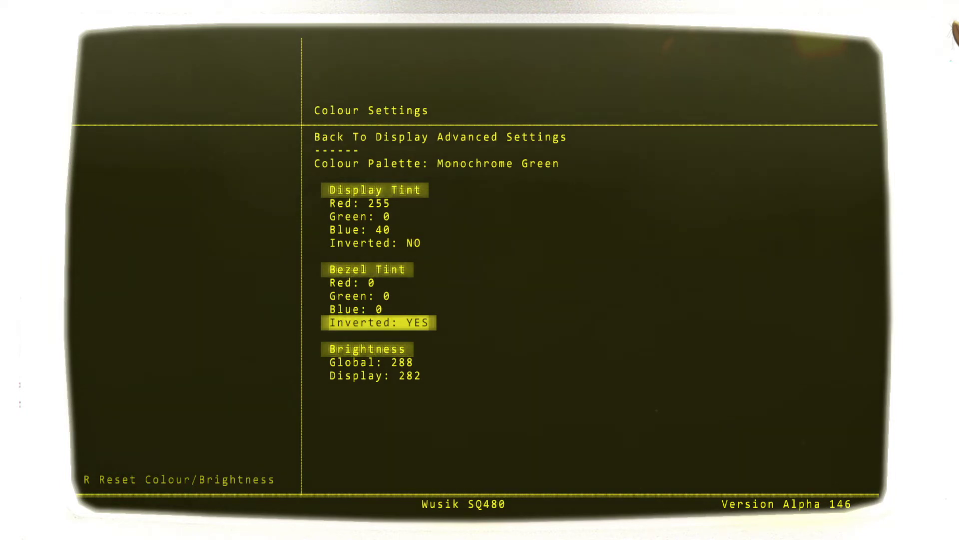
{"action": "key", "text": "Return"}
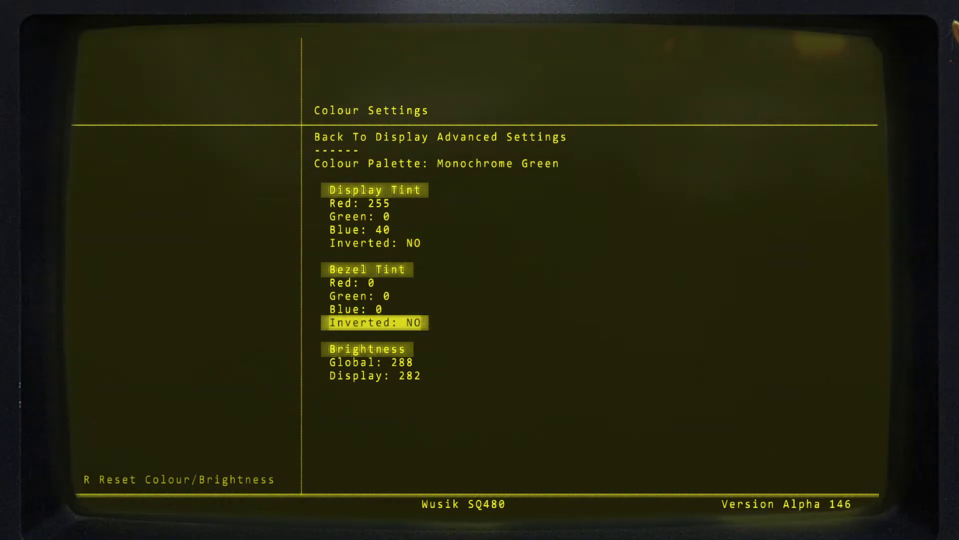
Try the Bezel Tint's Blue amount at 255 and return it to 0.
{"action": "key", "text": "Up"}
{"action": "key", "text": "Left"}
{"action": "key", "text": "Left"}
{"action": "key", "text": "Left"}
{"action": "key", "text": "Left"}
{"action": "key", "text": "Left"}
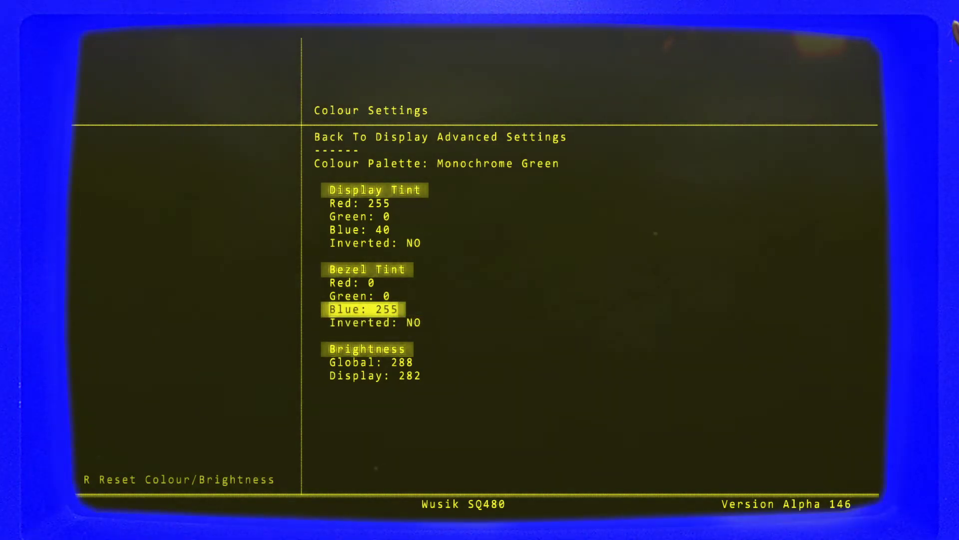
{"action": "key", "text": "Right"}
Try the Global brightness at 400 and lower it to 270.
{"action": "key", "text": "Down"}
{"action": "key", "text": "Down"}
{"action": "key", "text": "Down"}
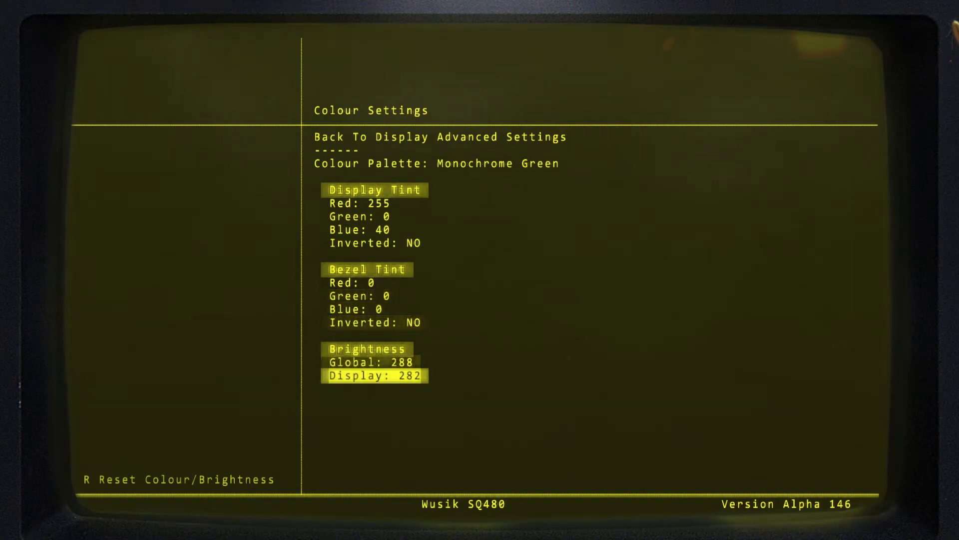
{"action": "key", "text": "Up"}
{"action": "key", "text": "Right"}
{"action": "key", "text": "Left"}
{"action": "key", "text": "Left"}
{"action": "key", "text": "Left"}
{"action": "key", "text": "Left"}
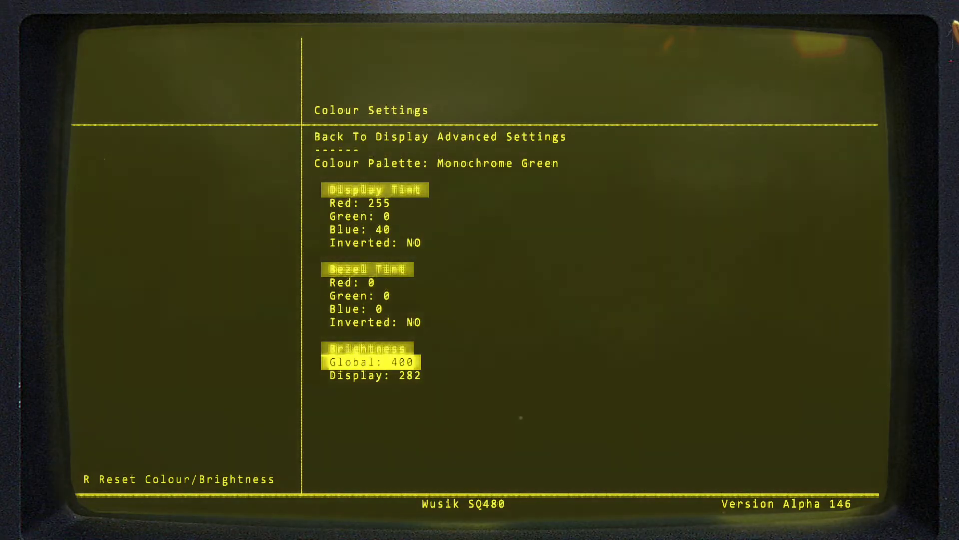
{"action": "key", "text": "Left"}
{"action": "key", "text": "Left"}
{"action": "key", "text": "Left"}
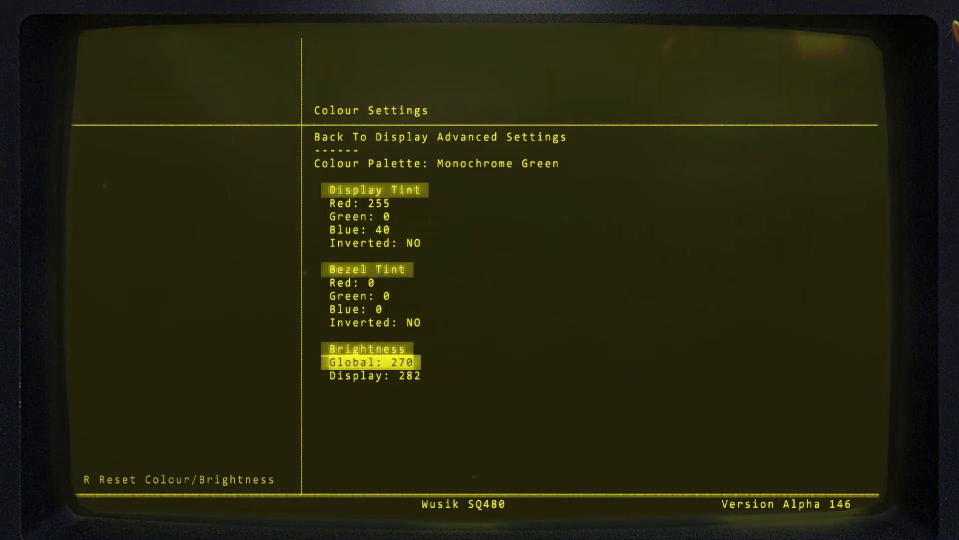
Invert the Bezel Tint and set its Blue amount to -110.
{"action": "key", "text": "Up"}
{"action": "key", "text": "Up"}
{"action": "key", "text": "Down"}
{"action": "key", "text": "Right"}
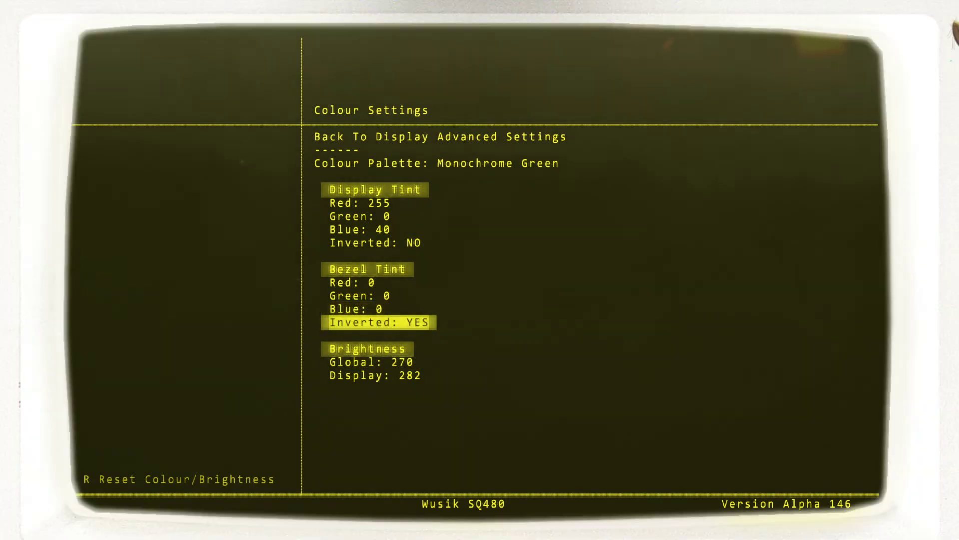
{"action": "key", "text": "Up"}
{"action": "key", "text": "Left"}
{"action": "key", "text": "Left"}
{"action": "key", "text": "Left"}
{"action": "key", "text": "Left"}
{"action": "key", "text": "Left"}
{"action": "key", "text": "Left"}
{"action": "key", "text": "Left"}
{"action": "key", "text": "Left"}
{"action": "key", "text": "Left"}
{"action": "key", "text": "Left"}
{"action": "key", "text": "Left"}
Set the Bezel Tint's Green amount to 60 and select its Red amount.
{"action": "key", "text": "Up"}
{"action": "key", "text": "Right"}
{"action": "key", "text": "Right"}
{"action": "key", "text": "Right"}
{"action": "key", "text": "Right"}
{"action": "key", "text": "Right"}
{"action": "key", "text": "Right"}
{"action": "key", "text": "Up"}
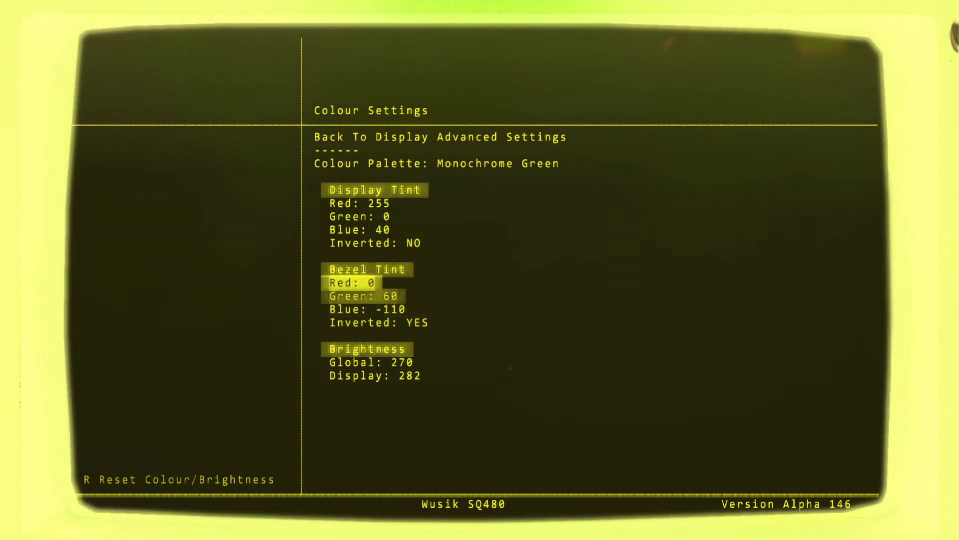
Set the Bezel Tint's Red amount to -60 and its Green amount to -255.
{"action": "key", "text": "Left"}
{"action": "key", "text": "Left"}
{"action": "key", "text": "Left"}
{"action": "key", "text": "Left"}
{"action": "key", "text": "Left"}
{"action": "key", "text": "Left"}
{"action": "key", "text": "Down"}
{"action": "key", "text": "Left"}
{"action": "key", "text": "Left"}
{"action": "key", "text": "Left"}
{"action": "key", "text": "Left"}
{"action": "key", "text": "Left"}
{"action": "key", "text": "Left"}
{"action": "key", "text": "Left"}
{"action": "key", "text": "Left"}
{"action": "key", "text": "Left"}
{"action": "key", "text": "Left"}
{"action": "key", "text": "Left"}
{"action": "key", "text": "Left"}
{"action": "key", "text": "Left"}
{"action": "key", "text": "Left"}
{"action": "key", "text": "Left"}
{"action": "key", "text": "Left"}
{"action": "key", "text": "Left"}
{"action": "key", "text": "Left"}
{"action": "key", "text": "Left"}
{"action": "key", "text": "Left"}
Turn off the Bezel Tint's inversion and set its Blue amount to 255.
{"action": "key", "text": "Down"}
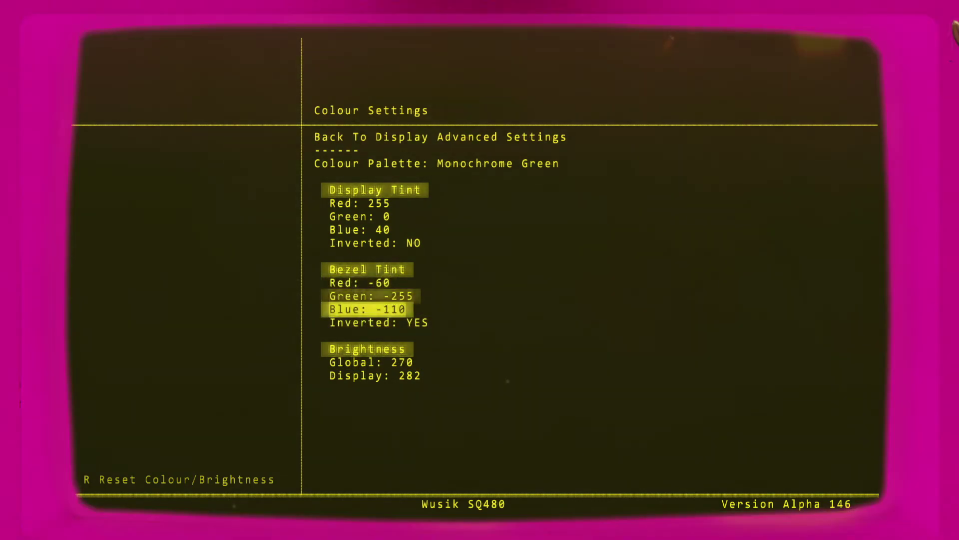
{"action": "key", "text": "Left"}
{"action": "key", "text": "Left"}
{"action": "key", "text": "Left"}
{"action": "key", "text": "Left"}
{"action": "key", "text": "Left"}
{"action": "key", "text": "Left"}
{"action": "key", "text": "Left"}
{"action": "key", "text": "Left"}
{"action": "key", "text": "Left"}
{"action": "key", "text": "Left"}
{"action": "key", "text": "Left"}
{"action": "key", "text": "Left"}
{"action": "key", "text": "Left"}
{"action": "key", "text": "Left"}
{"action": "key", "text": "Left"}
{"action": "key", "text": "Down"}
{"action": "key", "text": "Right"}
{"action": "key", "text": "Up"}
{"action": "key", "text": "Left"}
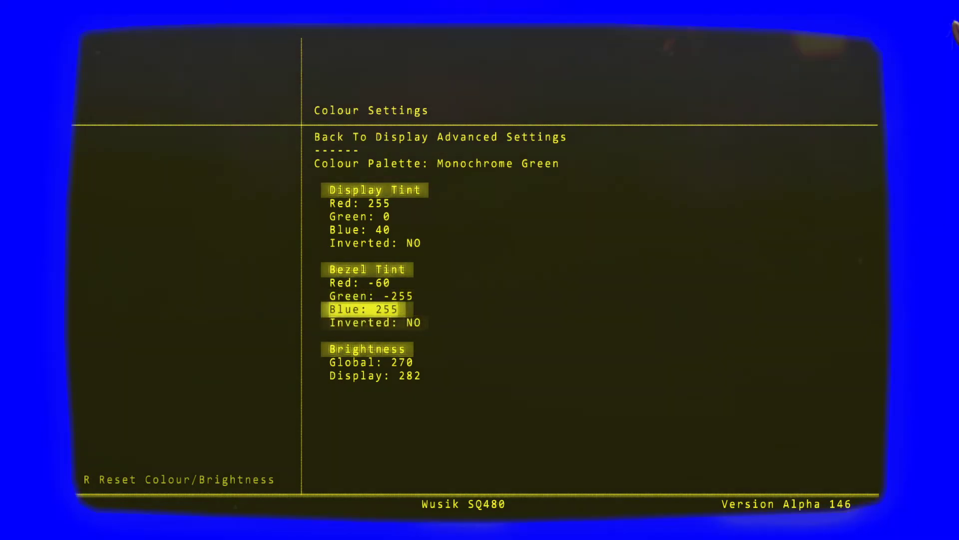
Raise the Bezel Tint's Green and Red amounts to the maximum of 255.
{"action": "key", "text": "Up"}
{"action": "key", "text": "End"}
{"action": "key", "text": "Up"}
{"action": "key", "text": "End"}
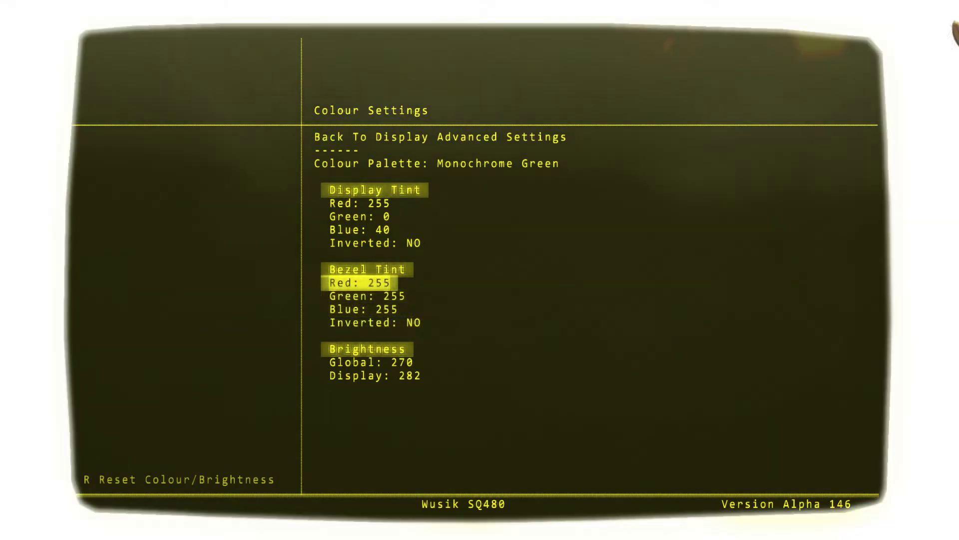
Reset the Bezel Tint's Red, Green and Blue amounts to 0.
{"action": "key", "text": "Home"}
{"action": "key", "text": "Down"}
{"action": "key", "text": "Home"}
{"action": "key", "text": "Down"}
{"action": "key", "text": "Home"}
Try the Display Tint's Red amount at 0.
{"action": "key", "text": "Up"}
{"action": "key", "text": "Up"}
{"action": "key", "text": "Up"}
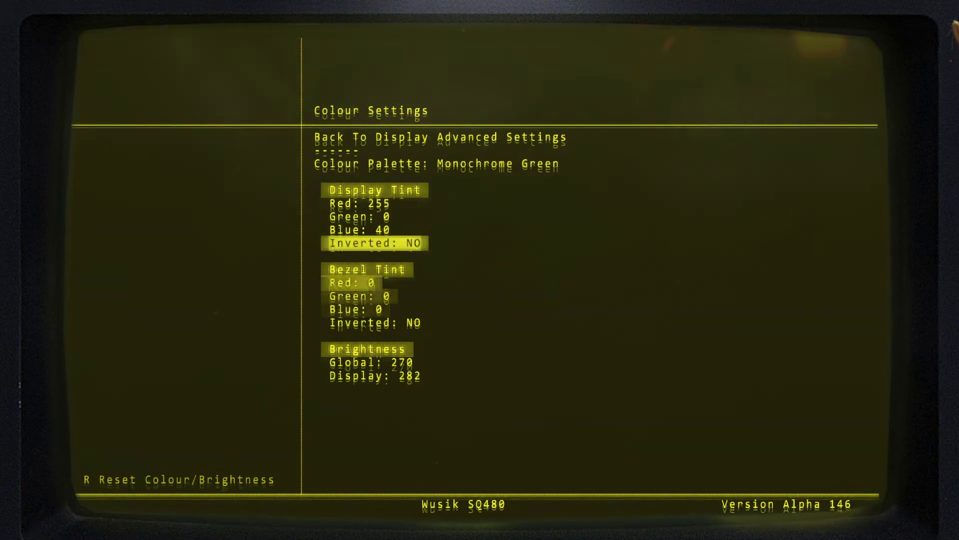
{"action": "key", "text": "Up"}
{"action": "key", "text": "Up"}
{"action": "key", "text": "Up"}
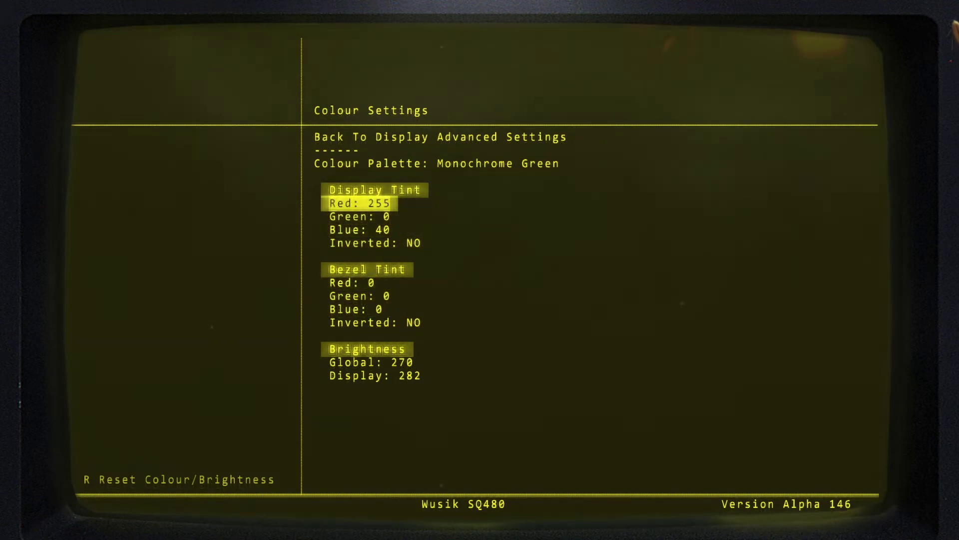
{"action": "key", "text": "Home"}
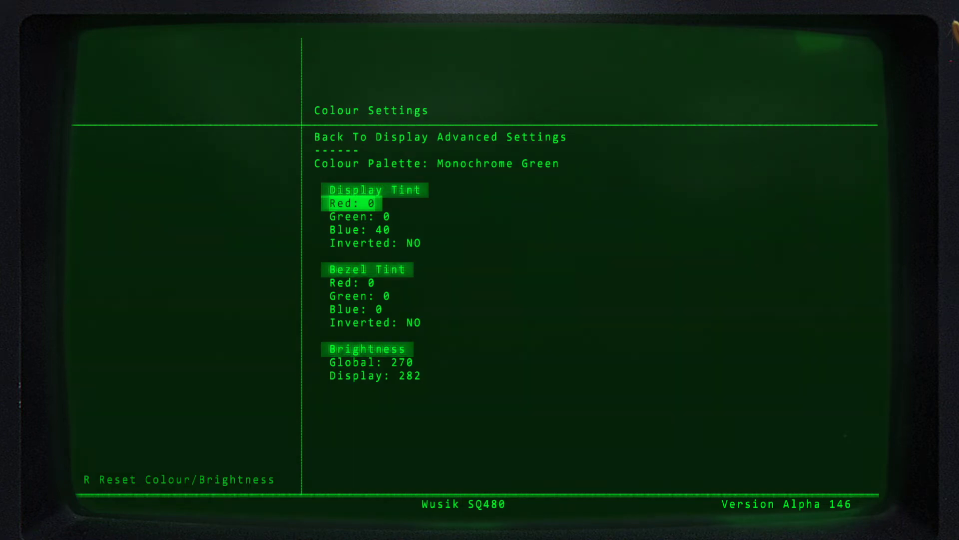
Set the Display Tint's Red, Green and Blue amounts to 255.
{"action": "key", "text": "End"}
{"action": "key", "text": "Down"}
{"action": "key", "text": "End"}
{"action": "key", "text": "Down"}
{"action": "key", "text": "End"}
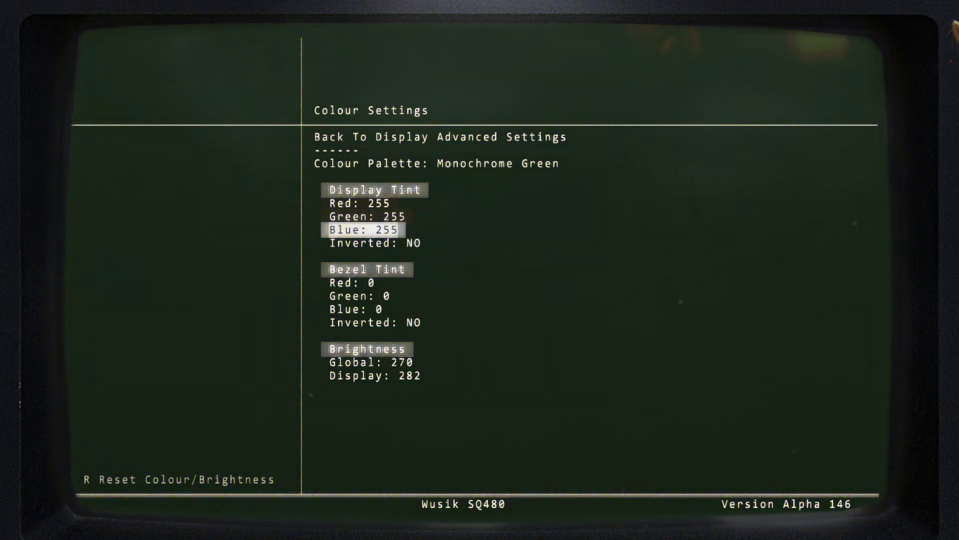
Lower the Display Tint's Green amount to 0 and set its Blue amount to 40.
{"action": "key", "text": "Up"}
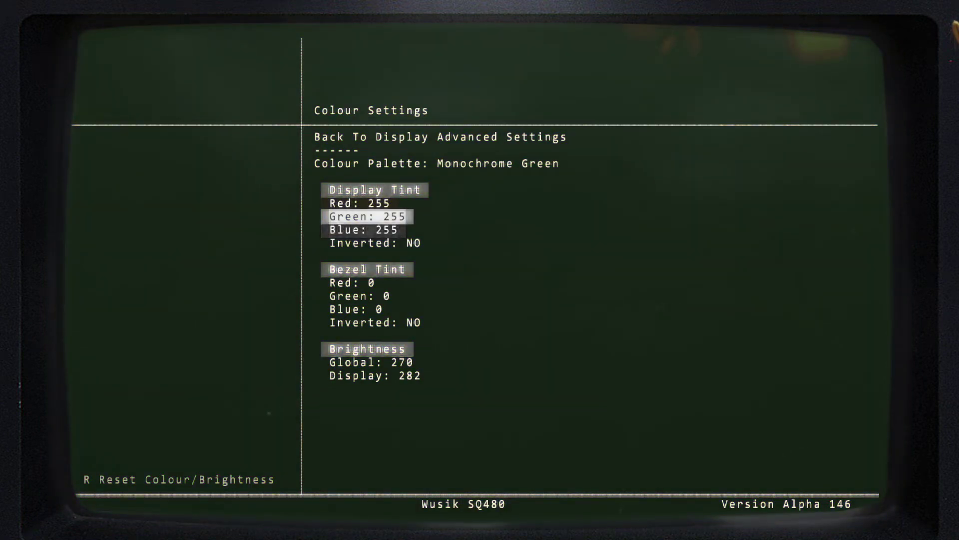
{"action": "key", "text": "Home"}
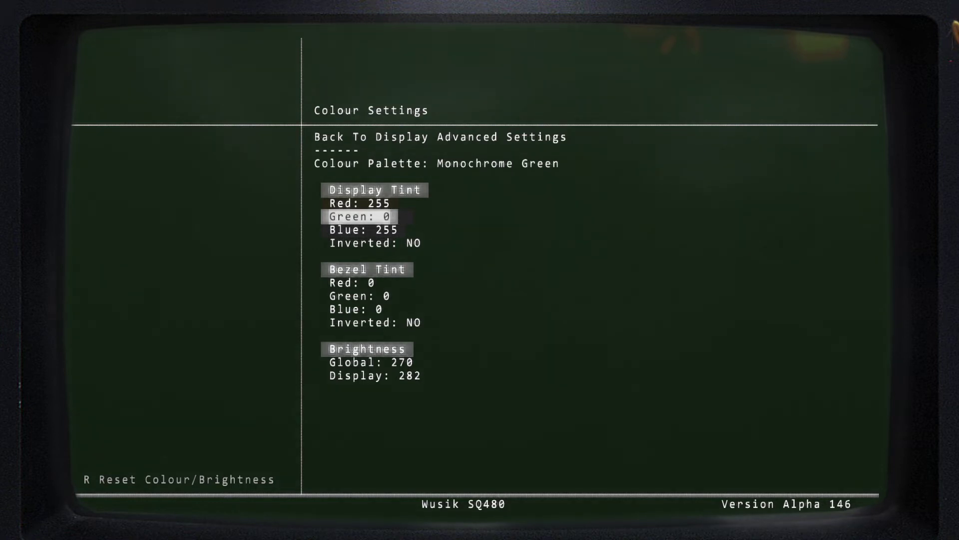
{"action": "key", "text": "Down"}
{"action": "key", "text": "Home"}
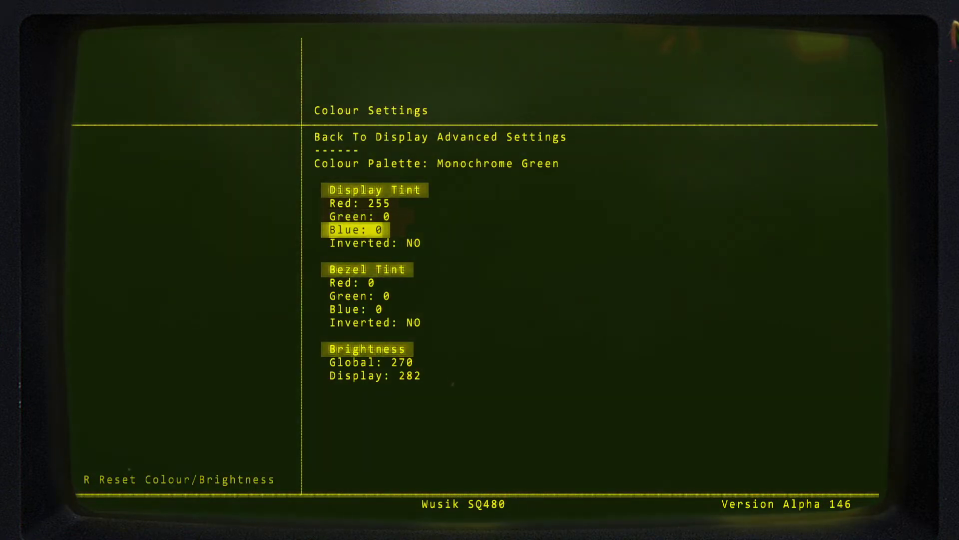
{"action": "key", "text": "Page_Up"}
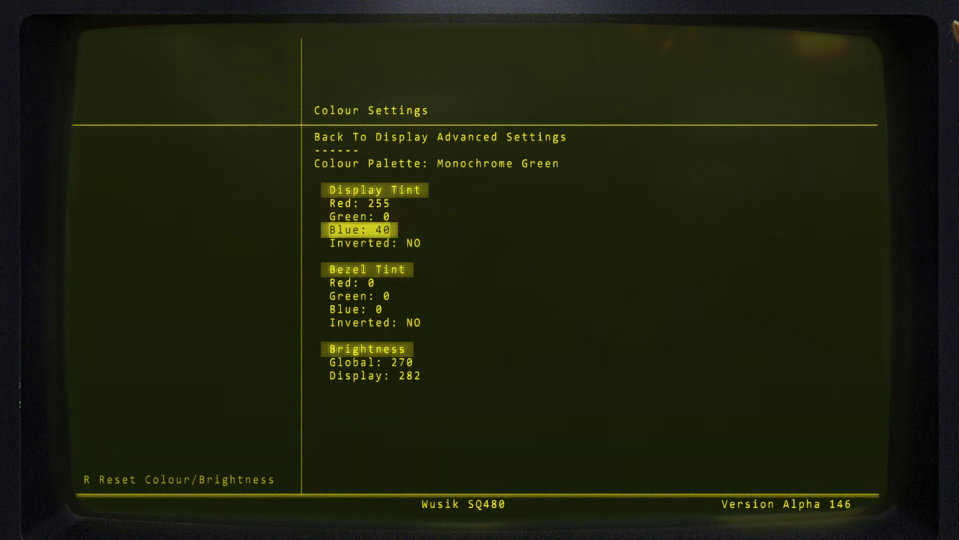
Leave the colour settings and examine the image options in Images Selection, including the Background and Bezel choices.
{"action": "key", "text": "Escape"}
{"action": "key", "text": "Home"}
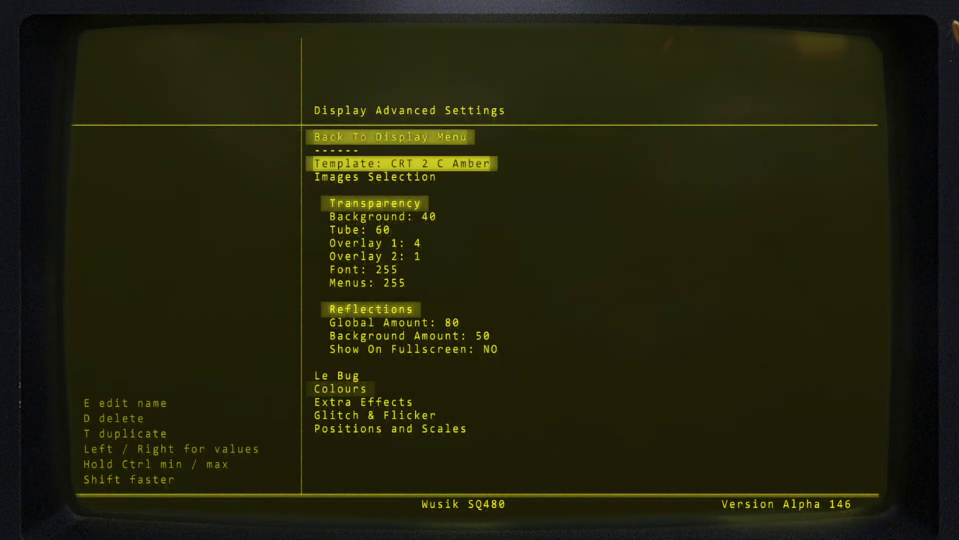
{"action": "key", "text": "Down"}
{"action": "key", "text": "Down"}
{"action": "key", "text": "Return"}
{"action": "key", "text": "End"}
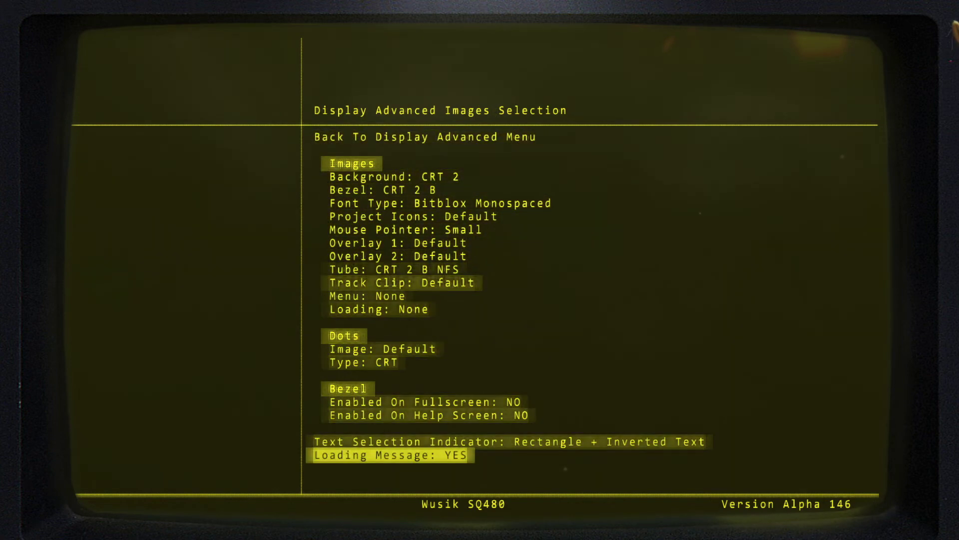
{"action": "key", "text": "Home"}
{"action": "key", "text": "Down"}
{"action": "key", "text": "Down"}
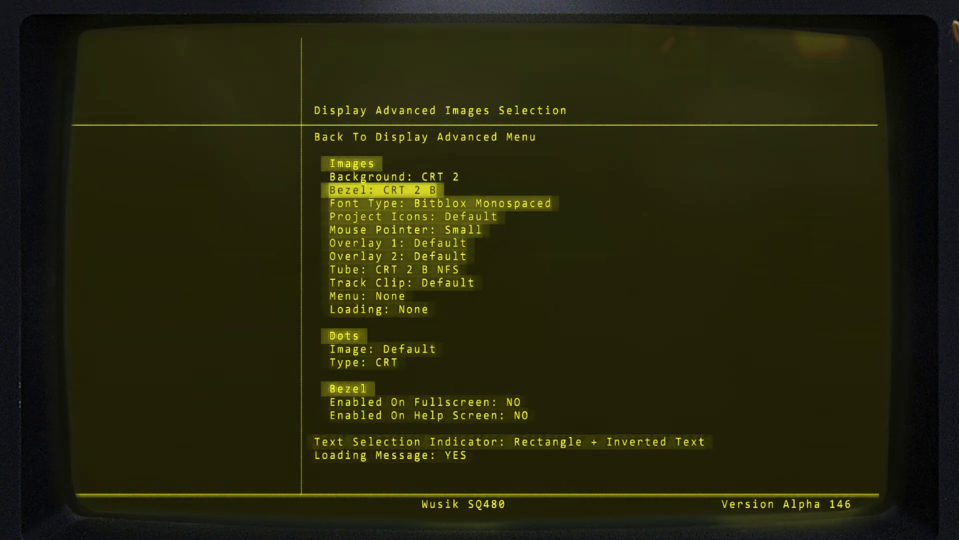
{"action": "key", "text": "Up"}
{"action": "key", "text": "Down"}
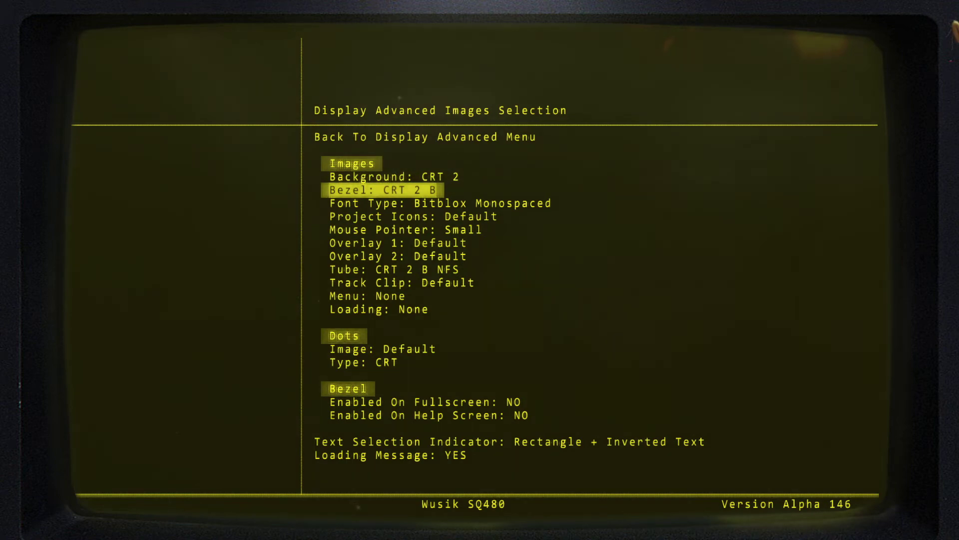
Examine the Intro Menu and Project offsets and scales in Positions and Scales, and return to Display Advanced Settings.
{"action": "key", "text": "Escape"}
{"action": "key", "text": "End"}
{"action": "key", "text": "Return"}
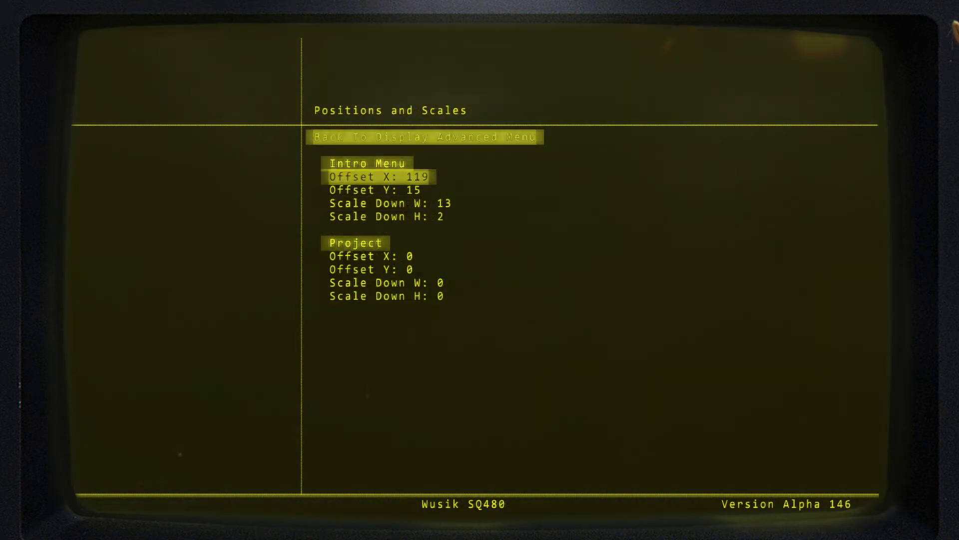
{"action": "key", "text": "Down"}
{"action": "key", "text": "Down"}
{"action": "key", "text": "Down"}
{"action": "key", "text": "Down"}
{"action": "key", "text": "Down"}
{"action": "key", "text": "Down"}
{"action": "key", "text": "Down"}
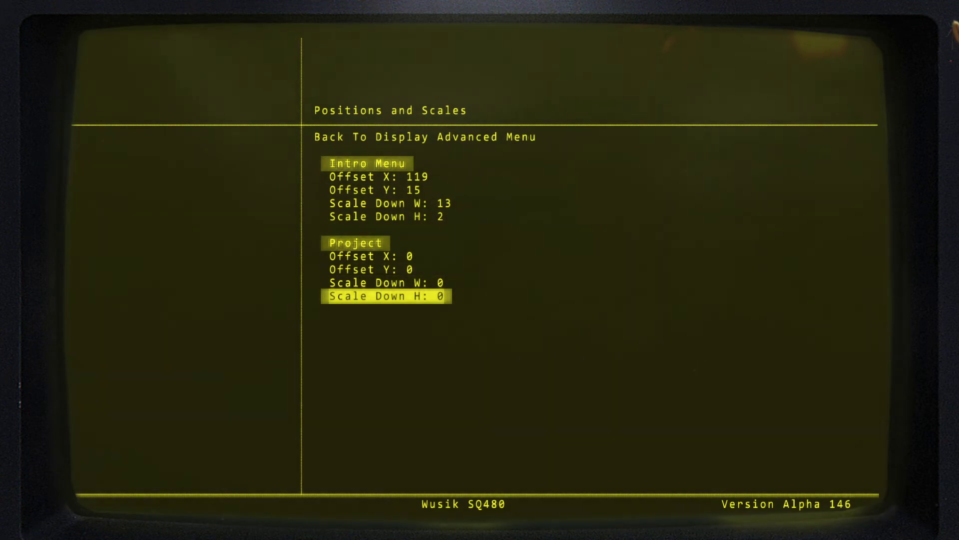
{"action": "key", "text": "Escape"}
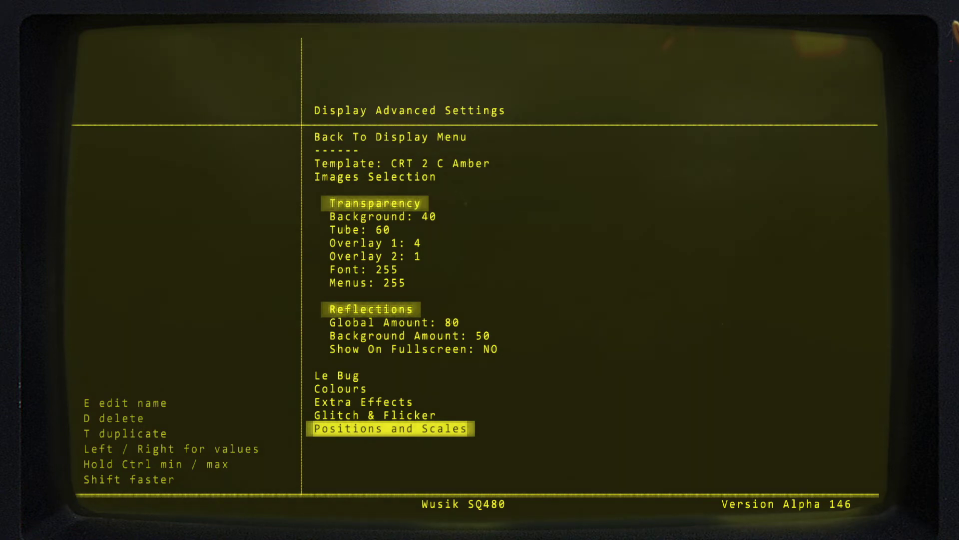
Open Glitch & Flicker, try Random Lines at 99 and a higher Dots amount, and return each to 1.
{"action": "key", "text": "Up"}
{"action": "key", "text": "Return"}
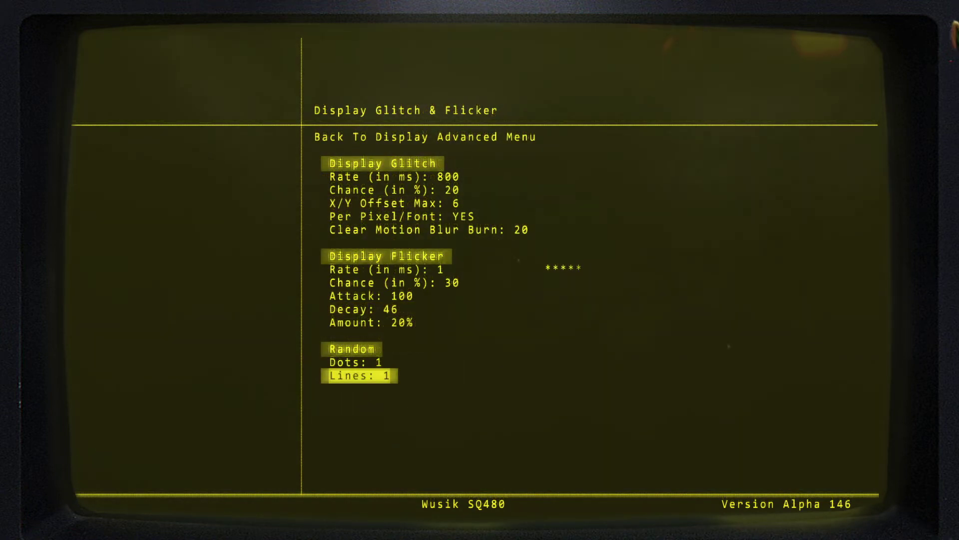
{"action": "left_click_drag", "start_coordinate": [364, 375], "coordinate": [364, 325]}
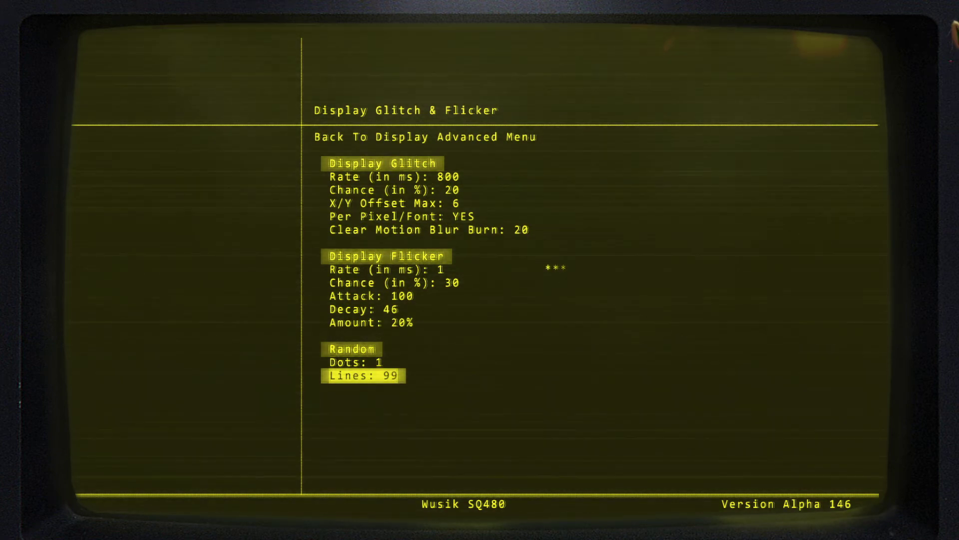
{"action": "left_click_drag", "start_coordinate": [364, 376], "coordinate": [360, 312]}
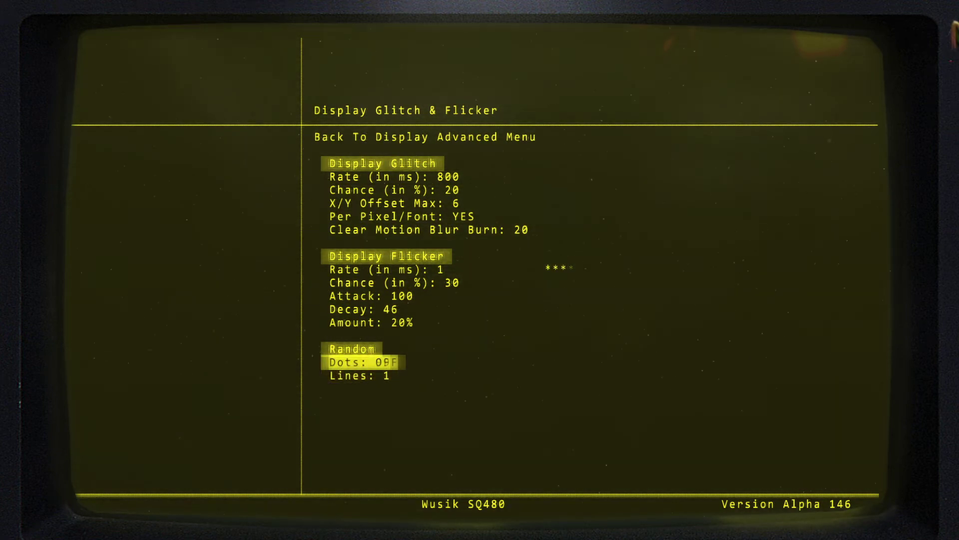
{"action": "left_click_drag", "start_coordinate": [360, 362], "coordinate": [360, 412]}
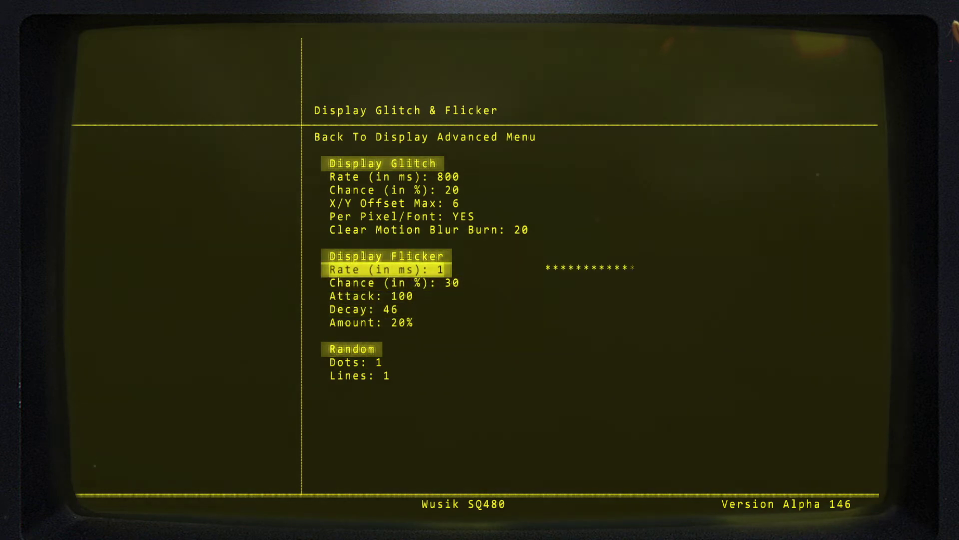
Try the Display Glitch rate at 1 ms, set it to 900 ms, and return to Display Advanced Settings.
{"action": "left_click_drag", "start_coordinate": [360, 176], "coordinate": [360, 220]}
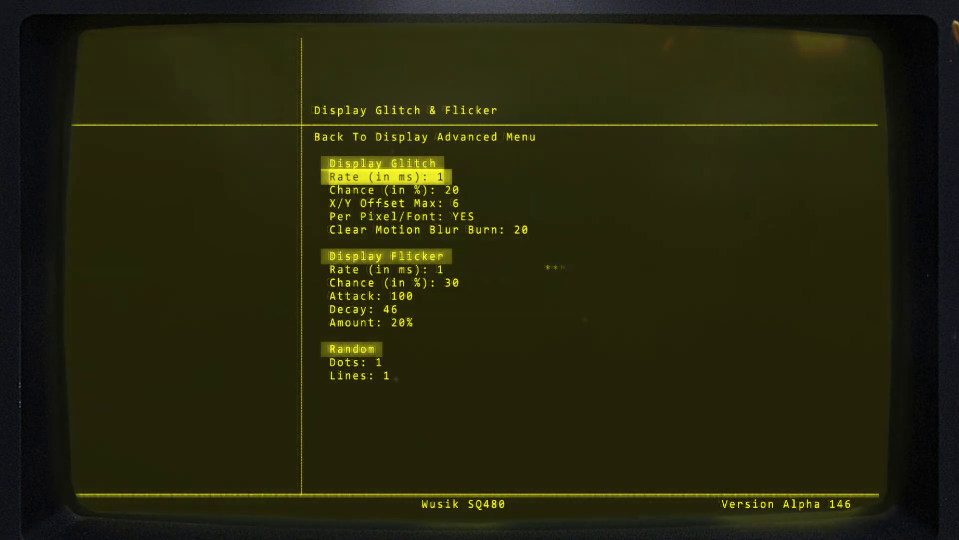
{"action": "mouse_move", "coordinate": [359, 220]}
{"action": "left_mouse_down"}
{"action": "mouse_move", "coordinate": [360, 205]}
{"action": "mouse_move", "coordinate": [360, 214]}
{"action": "left_mouse_up"}
{"action": "key", "text": "Down"}
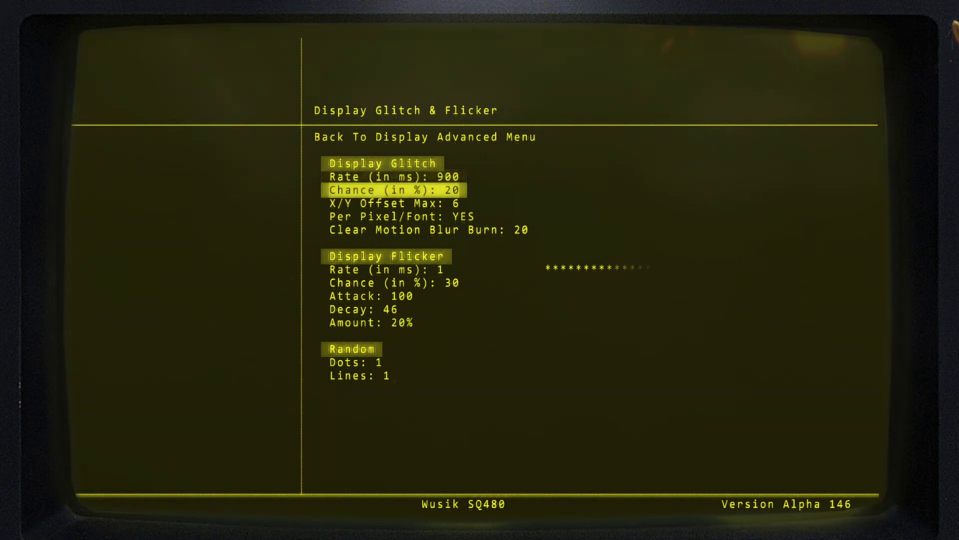
{"action": "key", "text": "Escape"}
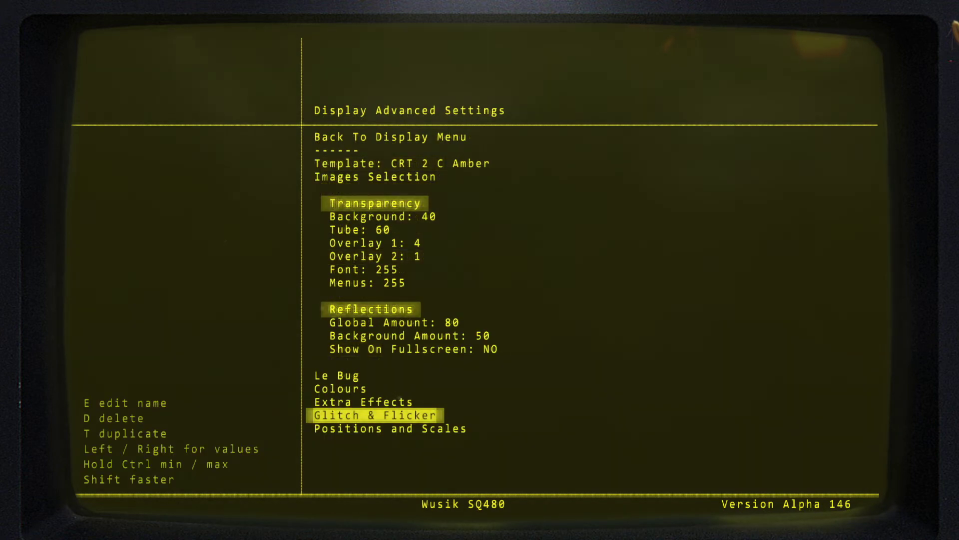
Try the Reflections' Global Amount at 87 and Background Amount at 46, and return them to 80 and 50.
{"action": "key", "text": "Up"}
{"action": "key", "text": "Up"}
{"action": "key", "text": "Up"}
{"action": "key", "text": "Up"}
{"action": "key", "text": "Up"}
{"action": "key", "text": "Up"}
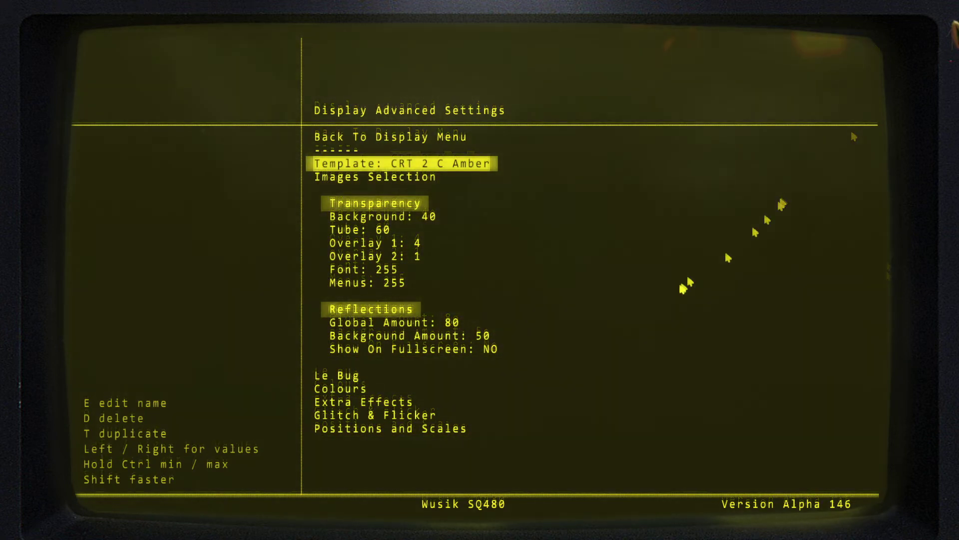
{"action": "scroll", "coordinate": [376, 324], "scroll_direction": "up", "scroll_amount": 1}
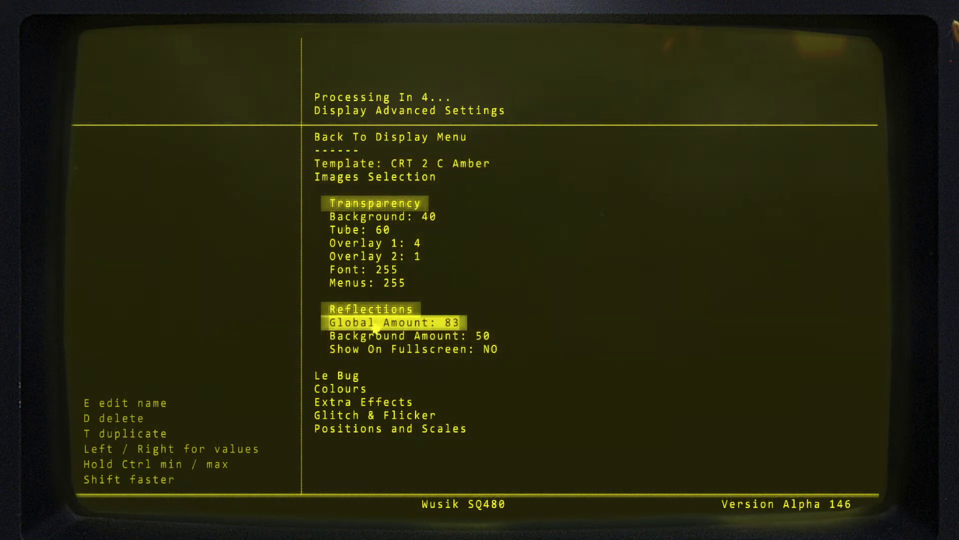
{"action": "scroll", "coordinate": [375, 325], "scroll_direction": "up", "scroll_amount": 2}
{"action": "scroll", "coordinate": [376, 338], "scroll_direction": "down", "scroll_amount": 4}
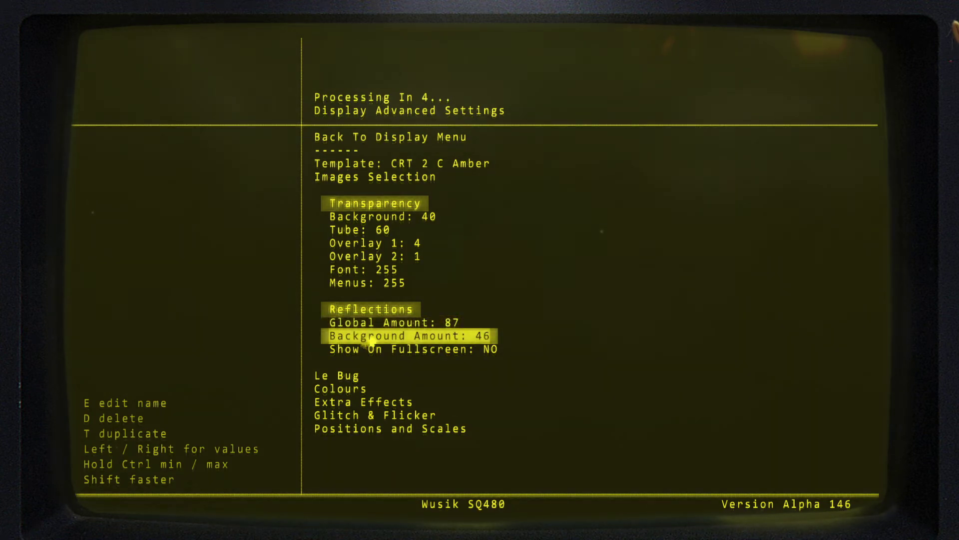
{"action": "scroll", "coordinate": [425, 326], "scroll_direction": "down", "scroll_amount": 2}
{"action": "scroll", "coordinate": [456, 322], "scroll_direction": "down", "scroll_amount": 1}
{"action": "scroll", "coordinate": [428, 338], "scroll_direction": "up", "scroll_amount": 4}
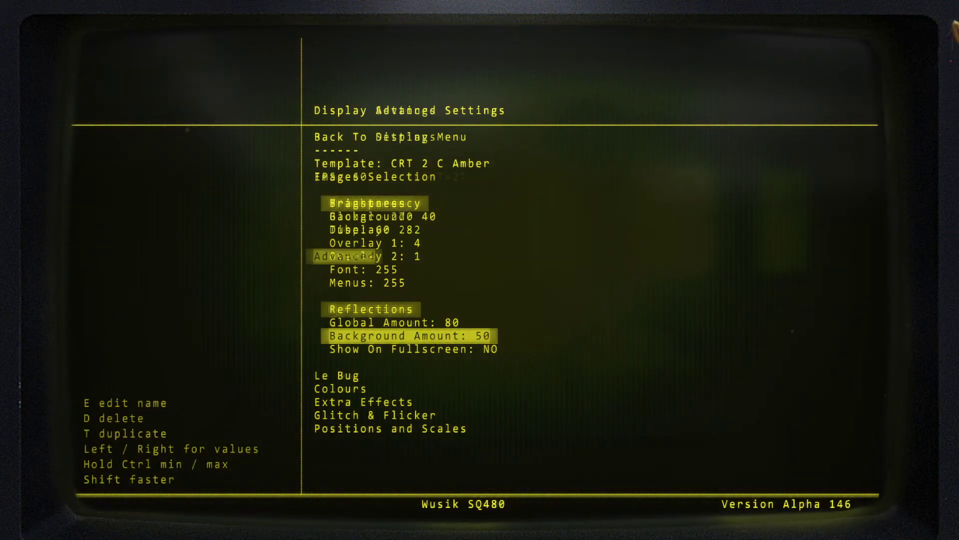
Return to the main Settings and open Sequencer Settings to examine the Measures/Track Grid options.
{"action": "key", "text": "Escape"}
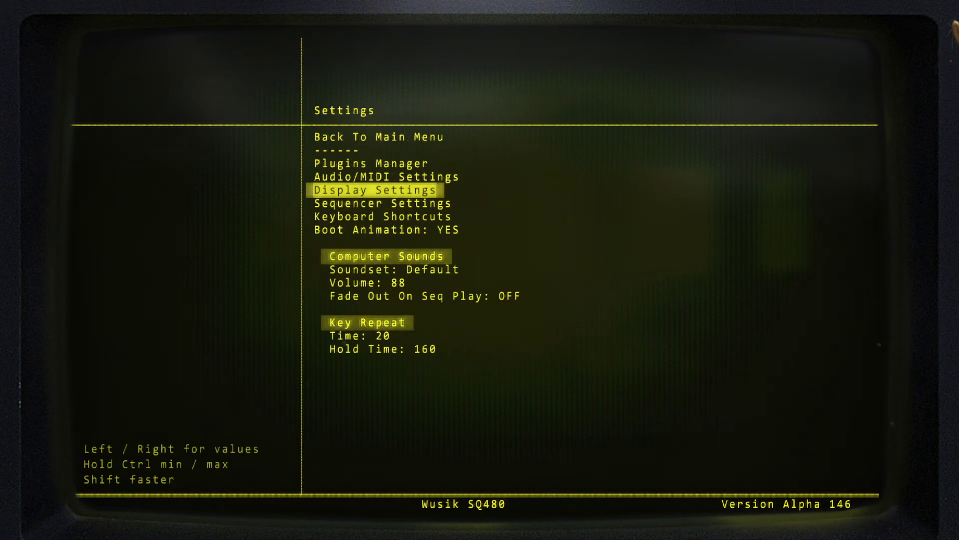
{"action": "key", "text": "Down"}
{"action": "key", "text": "Return"}
{"action": "key", "text": "Up"}
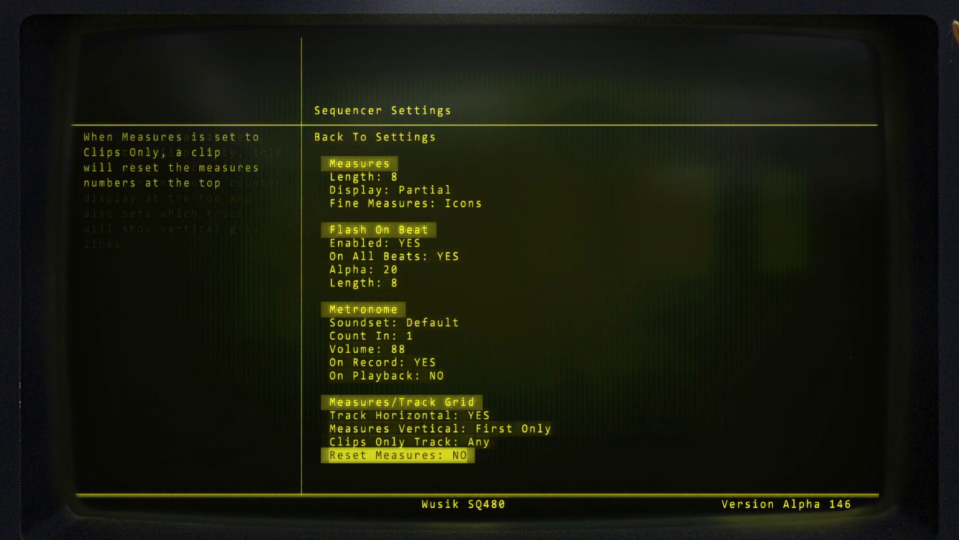
{"action": "key", "text": "Up"}
{"action": "key", "text": "Down"}
{"action": "key", "text": "Down"}
{"action": "key", "text": "Down"}
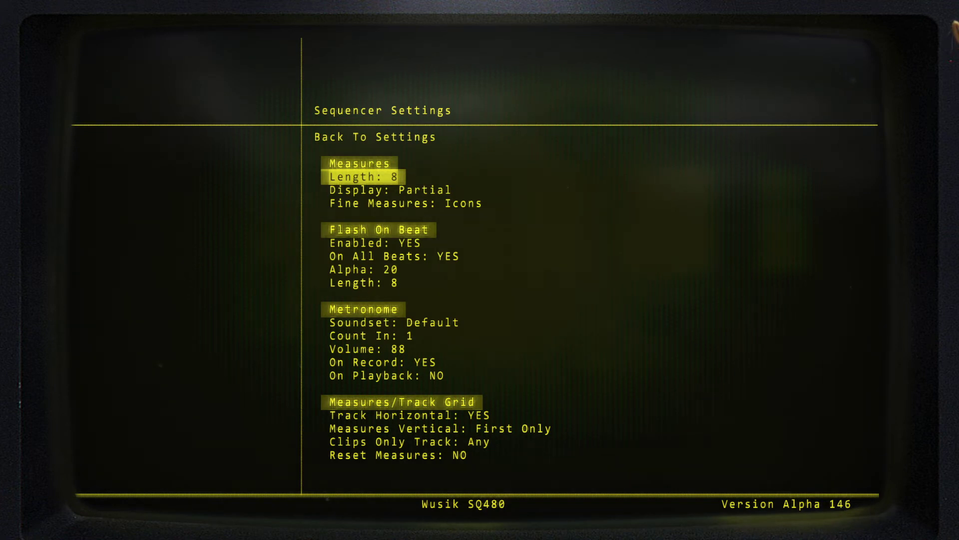
Examine the Sequencer Settings from Measures through Flash On Beat and Metronome to Track Horizontal.
{"action": "key", "text": "Down"}
{"action": "key", "text": "Down"}
{"action": "key", "text": "Down"}
{"action": "key", "text": "Down"}
{"action": "key", "text": "Down"}
{"action": "key", "text": "Down"}
{"action": "key", "text": "Down"}
{"action": "key", "text": "Down"}
{"action": "key", "text": "Down"}
{"action": "key", "text": "Down"}
{"action": "key", "text": "Down"}
{"action": "key", "text": "Down"}
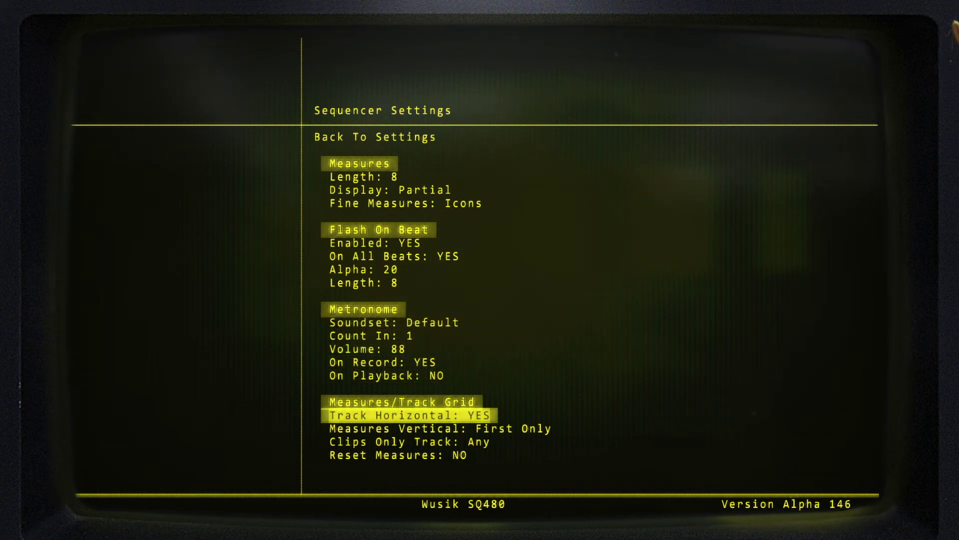
Review the Metronome and Flash On Beat options again and return to the main Settings.
{"action": "key", "text": "Up"}
{"action": "key", "text": "Up"}
{"action": "key", "text": "Up"}
{"action": "key", "text": "Up"}
{"action": "key", "text": "Up"}
{"action": "key", "text": "Up"}
{"action": "key", "text": "Up"}
{"action": "key", "text": "Up"}
{"action": "key", "text": "Up"}
{"action": "key", "text": "Up"}
{"action": "key", "text": "Down"}
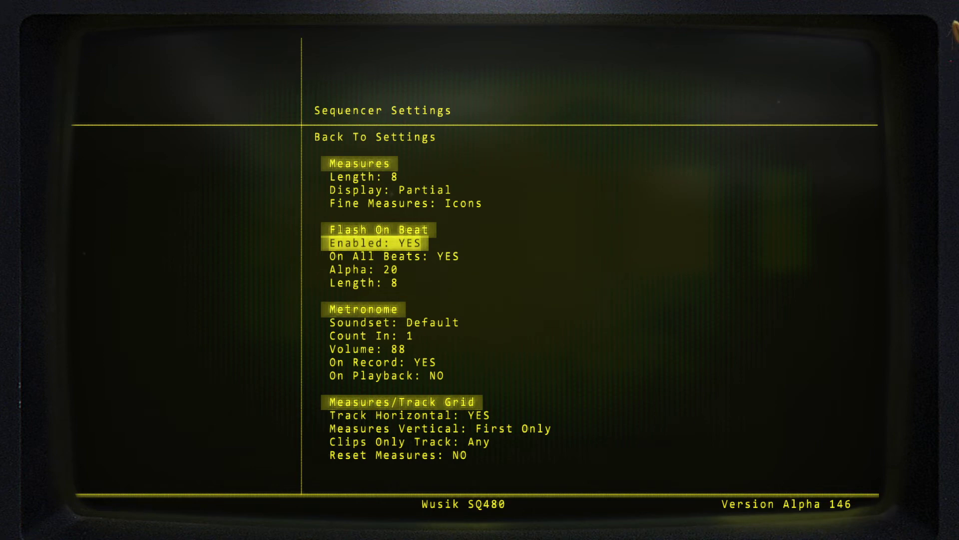
{"action": "key", "text": "Escape"}
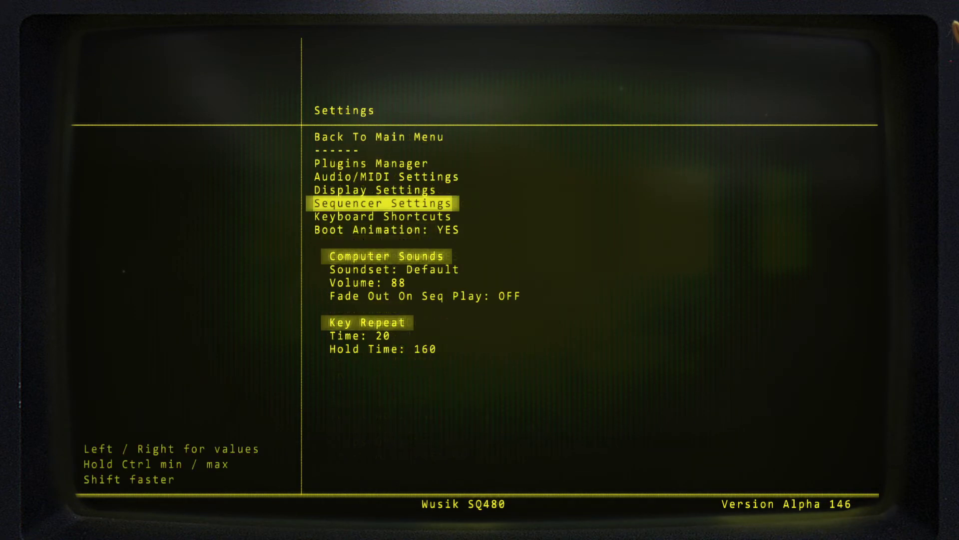
Open Keyboard Shortcuts and examine the Global and Project shortcut list through to its end, returning to the start.
{"action": "key", "text": "Down"}
{"action": "key", "text": "Return"}
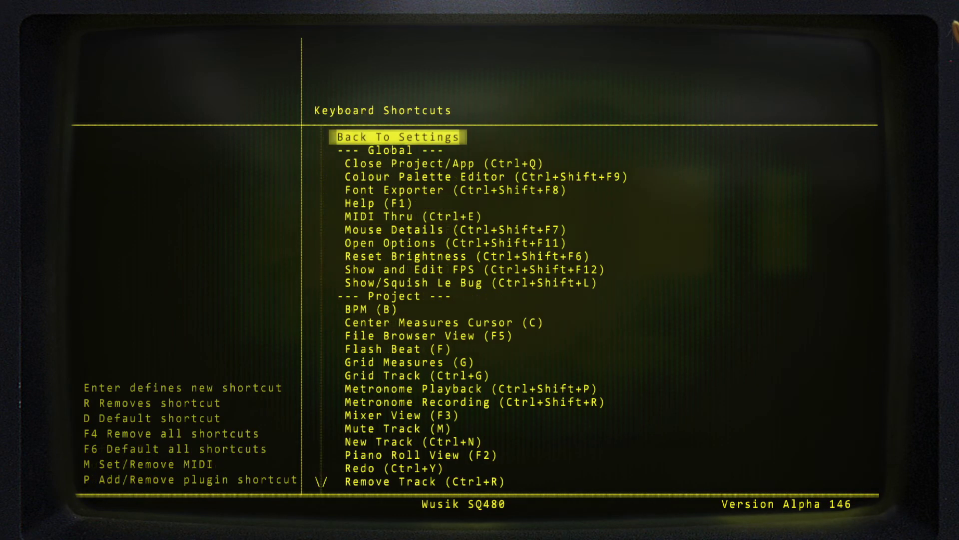
{"action": "key", "text": "Down"}
{"action": "key", "text": "Down"}
{"action": "key", "text": "Down"}
{"action": "key", "text": "Down"}
{"action": "key", "text": "Down"}
{"action": "key", "text": "Down"}
{"action": "key", "text": "Down"}
{"action": "key", "text": "Down"}
{"action": "key", "text": "Down"}
{"action": "key", "text": "Down"}
{"action": "key", "text": "Down"}
{"action": "key", "text": "Down"}
{"action": "key", "text": "Down"}
{"action": "key", "text": "Down"}
{"action": "key", "text": "Down"}
{"action": "key", "text": "Down"}
{"action": "key", "text": "Down"}
{"action": "key", "text": "Down"}
{"action": "key", "text": "Down"}
{"action": "key", "text": "Down"}
{"action": "key", "text": "Down"}
{"action": "key", "text": "Down"}
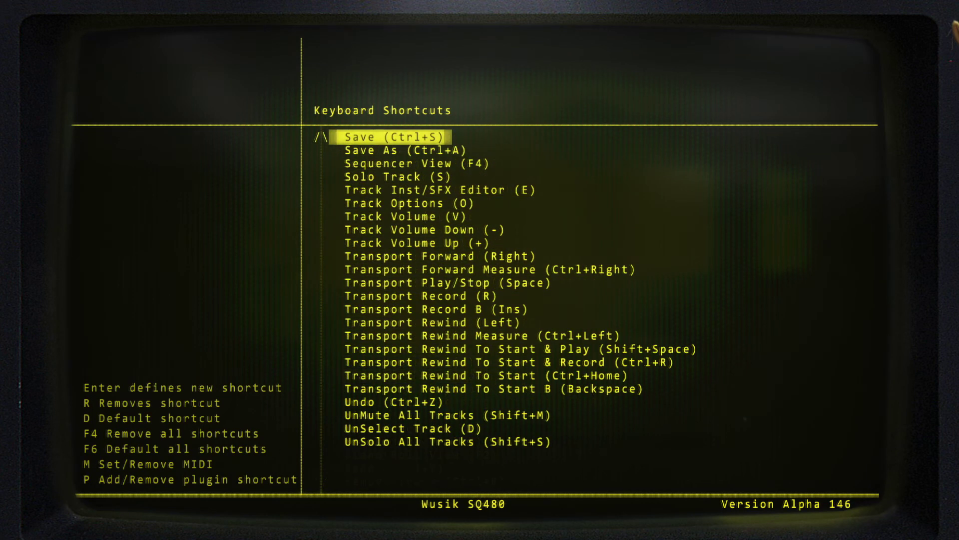
{"action": "key", "text": "Home"}
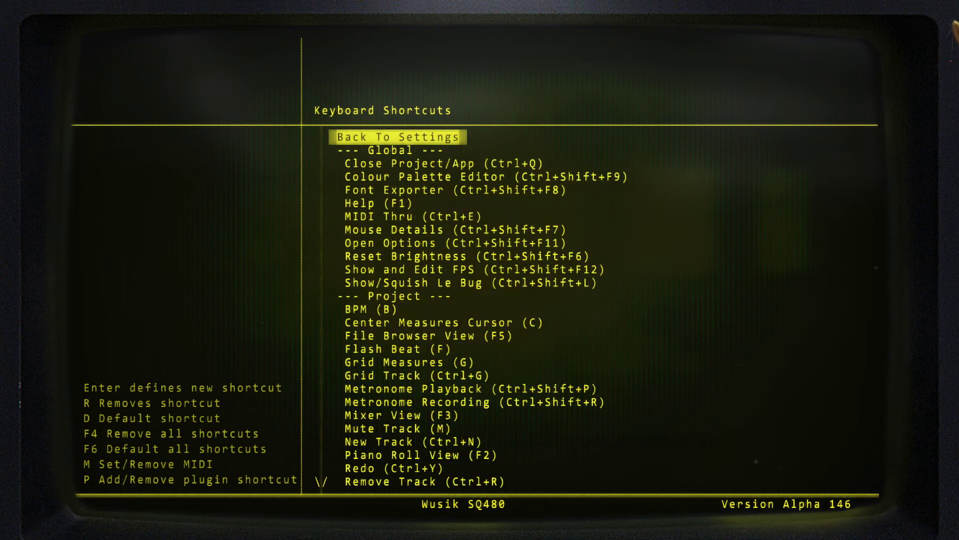
Assign MIDI note 36 to the Help shortcut, and test Help by opening and closing it.
{"action": "key", "text": "Down"}
{"action": "key", "text": "Down"}
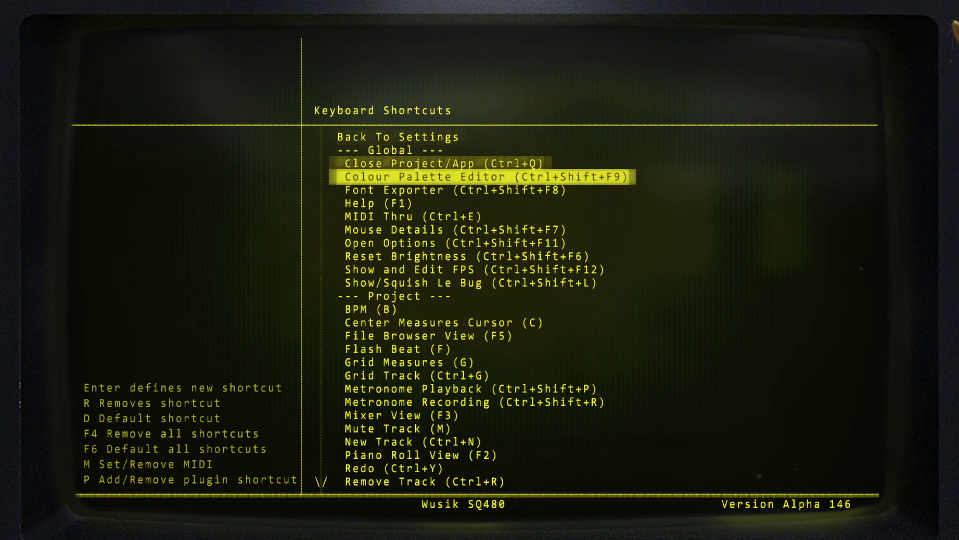
{"action": "key", "text": "Up"}
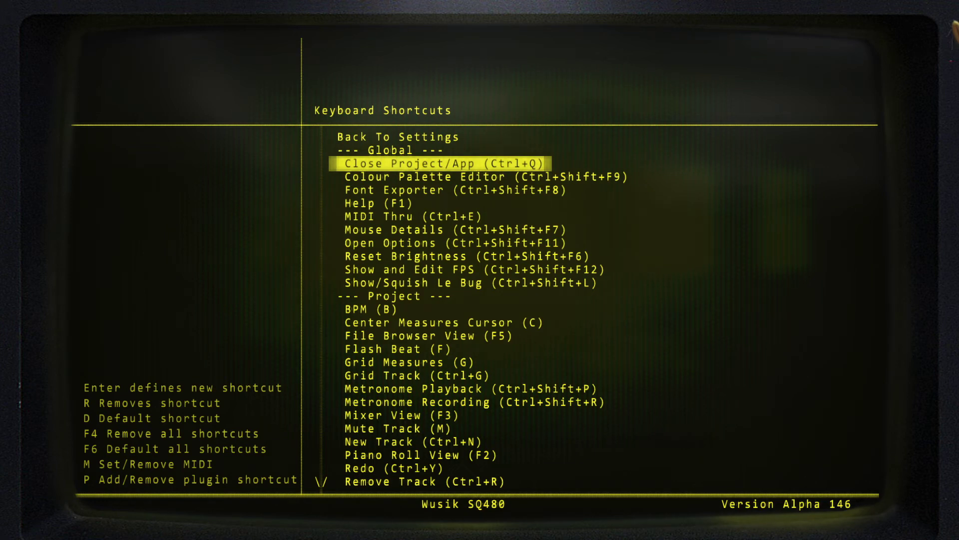
{"action": "key", "text": "Down"}
{"action": "key", "text": "Down"}
{"action": "key", "text": "Down"}
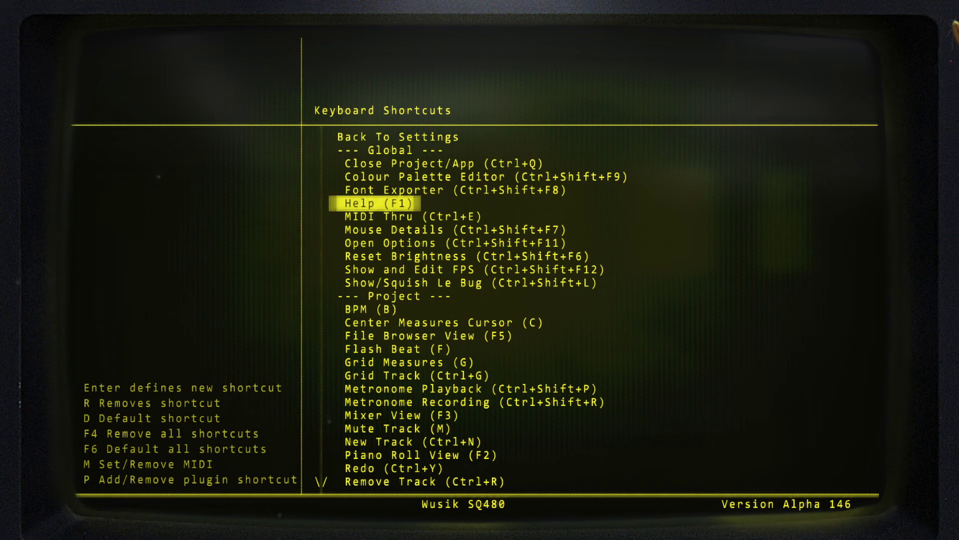
{"action": "key", "text": "m"}
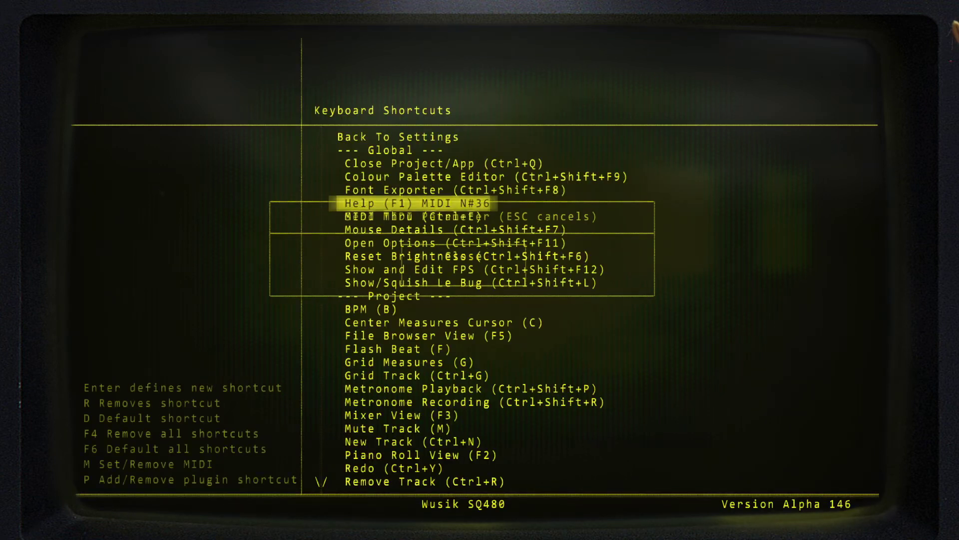
{"action": "key", "text": "F1"}
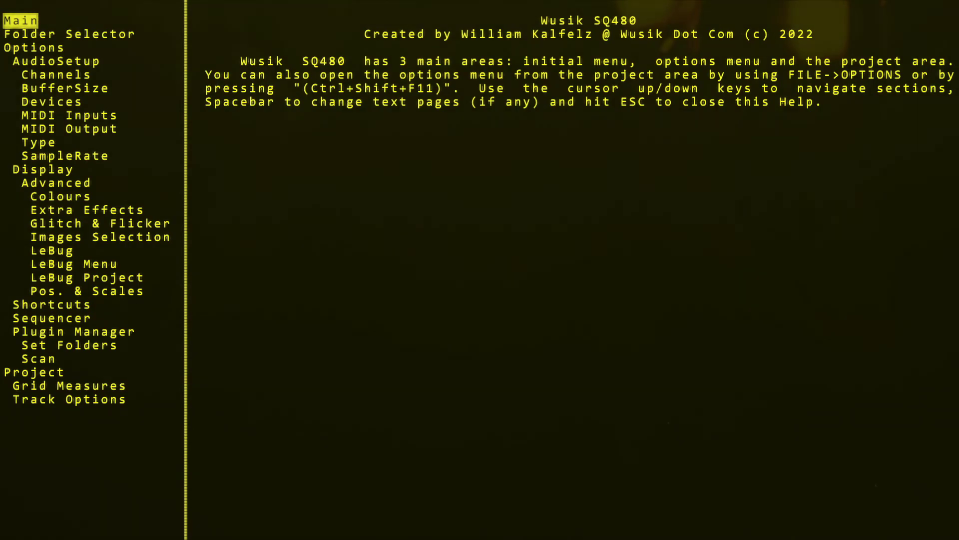
{"action": "key", "text": "Escape"}
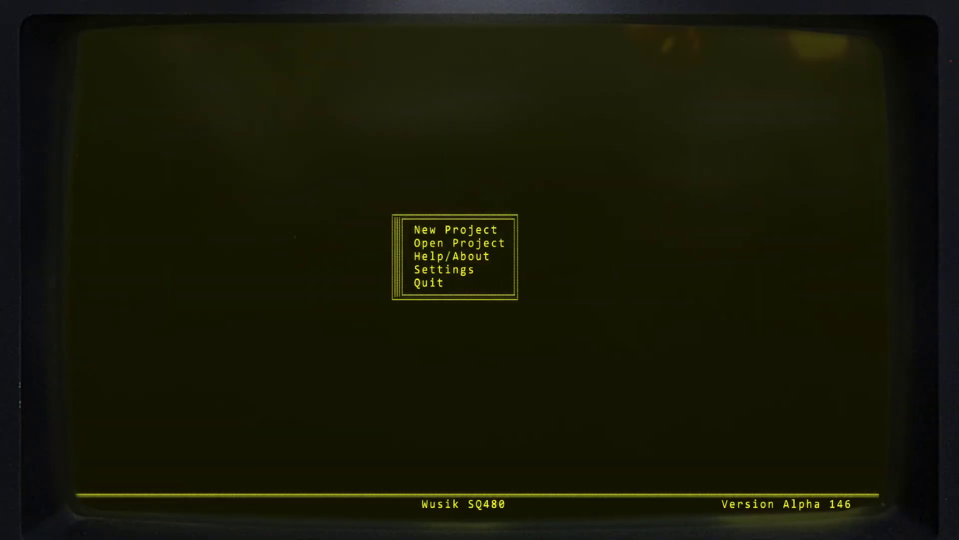
Reopen Keyboard Shortcuts from the main menu's Settings and remove the MIDI assignment from Help.
{"action": "key", "text": "Up"}
{"action": "key", "text": "Up"}
{"action": "key", "text": "Return"}
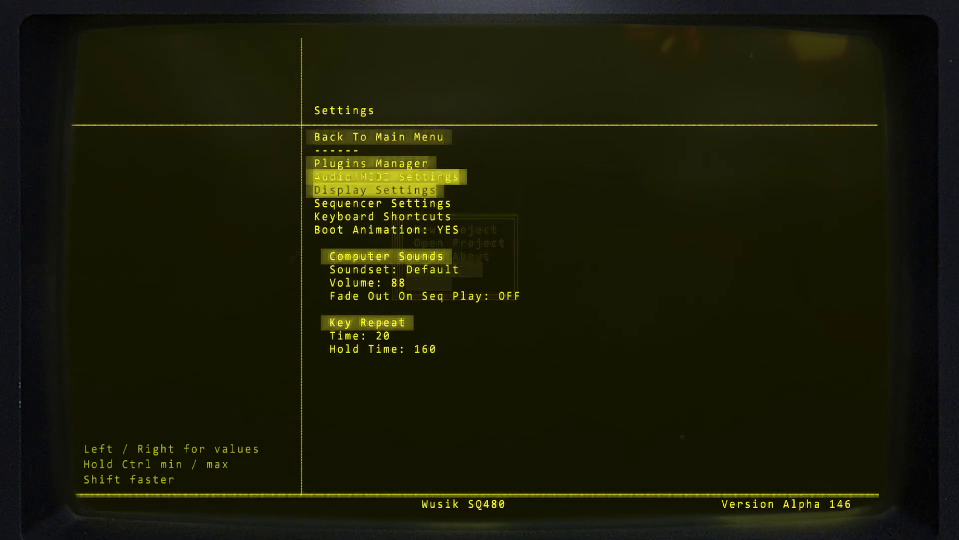
{"action": "key", "text": "Return"}
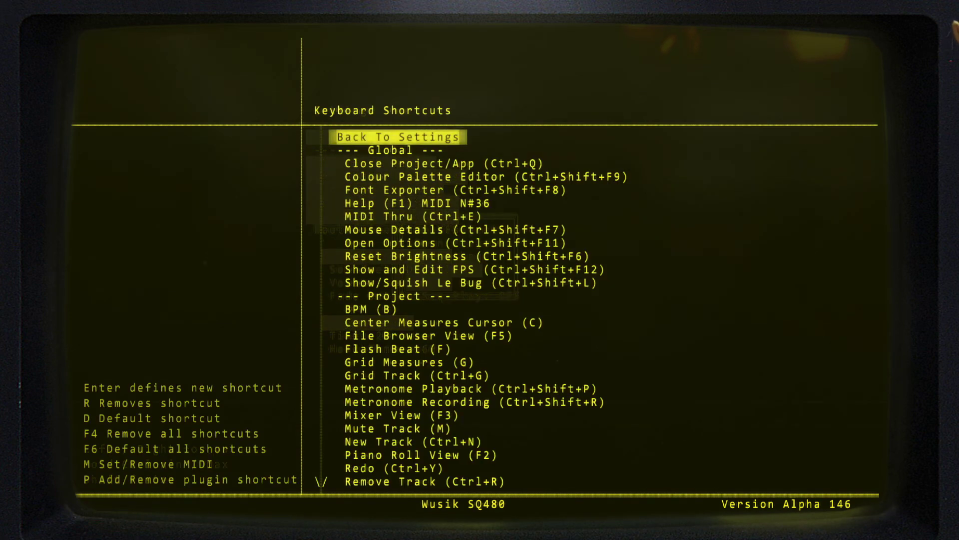
{"action": "key", "text": "Down"}
{"action": "key", "text": "Down"}
{"action": "key", "text": "Down"}
{"action": "key", "text": "Down"}
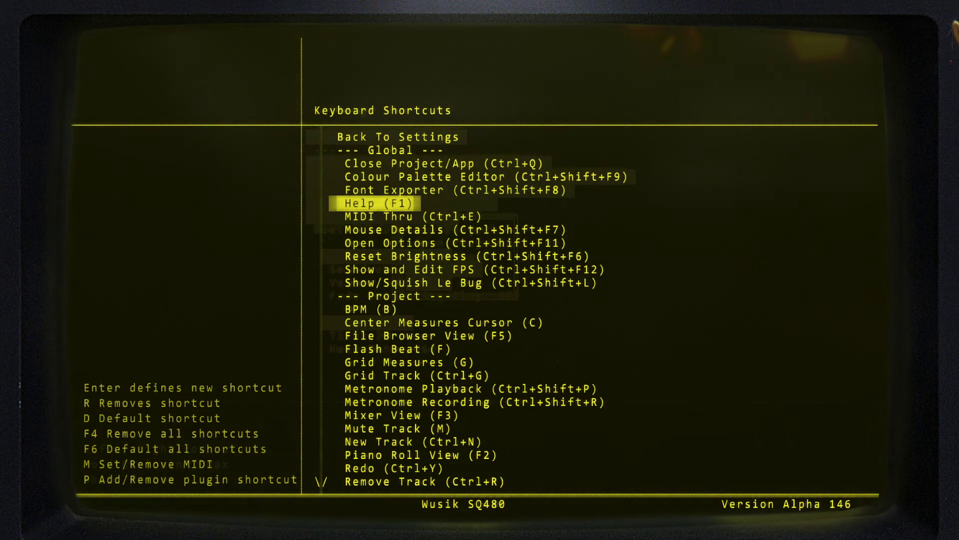
Add a plugin shortcut entry for Analog Lab V.
{"action": "key", "text": "p"}
{"action": "key", "text": "Down"}
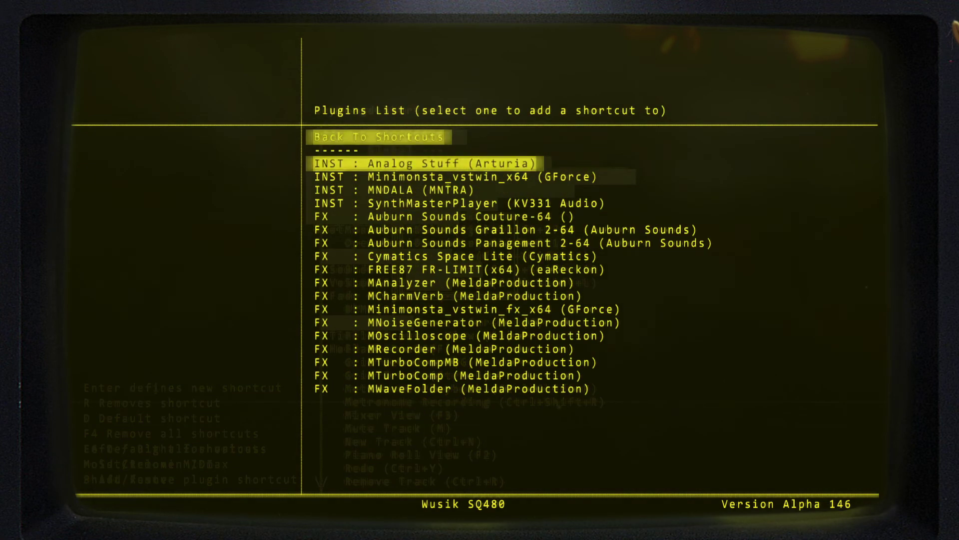
{"action": "key", "text": "Return"}
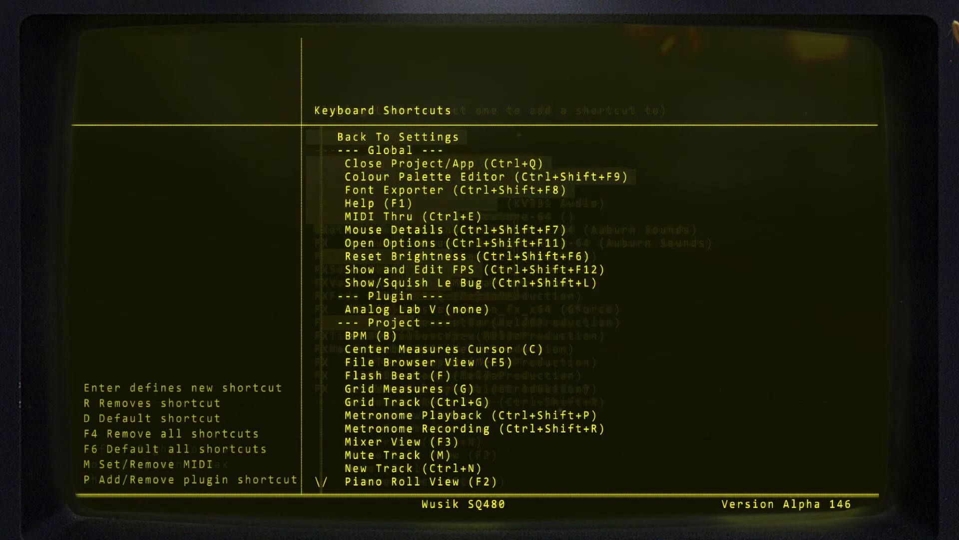
Define 1 as the keyboard shortcut for the Analog Lab V plugin.
{"action": "key", "text": "Down"}
{"action": "key", "text": "Down"}
{"action": "key", "text": "Down"}
{"action": "key", "text": "Down"}
{"action": "key", "text": "Down"}
{"action": "key", "text": "Down"}
{"action": "key", "text": "Down"}
{"action": "key", "text": "Down"}
{"action": "key", "text": "Down"}
{"action": "key", "text": "Down"}
{"action": "key", "text": "Down"}
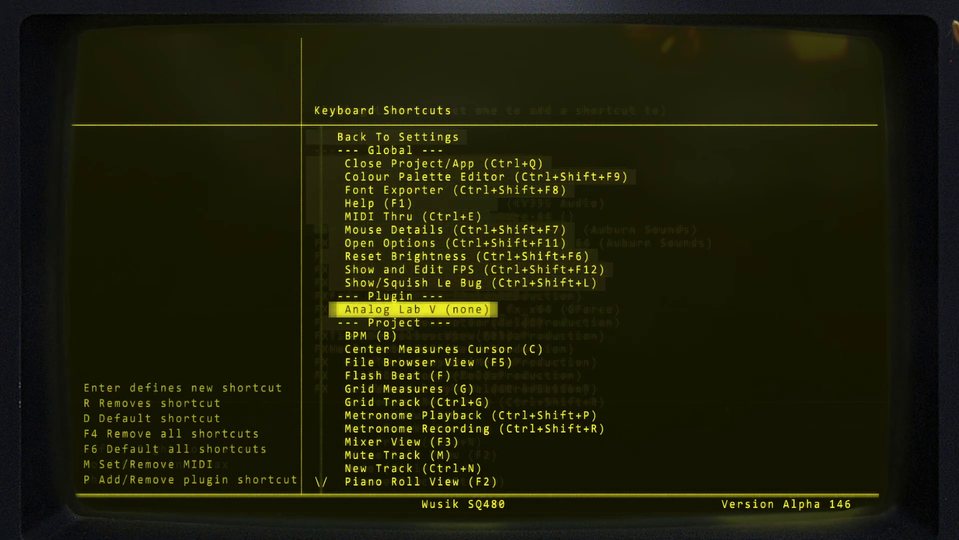
{"action": "key", "text": "Return"}
{"action": "key", "text": "1"}
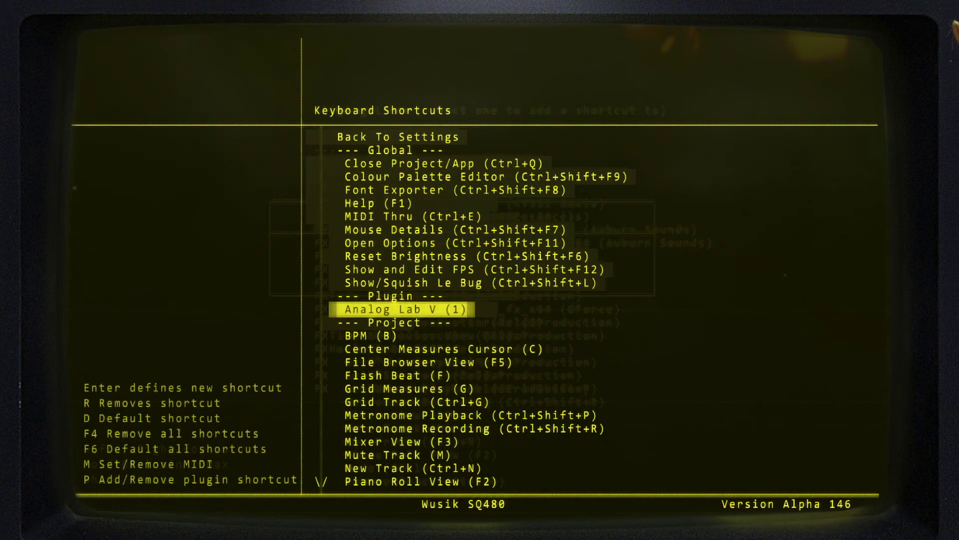
Assign MIDI note 36 to the Analog Lab V plugin shortcut and return to Settings.
{"action": "key", "text": "Up"}
{"action": "key", "text": "Down"}
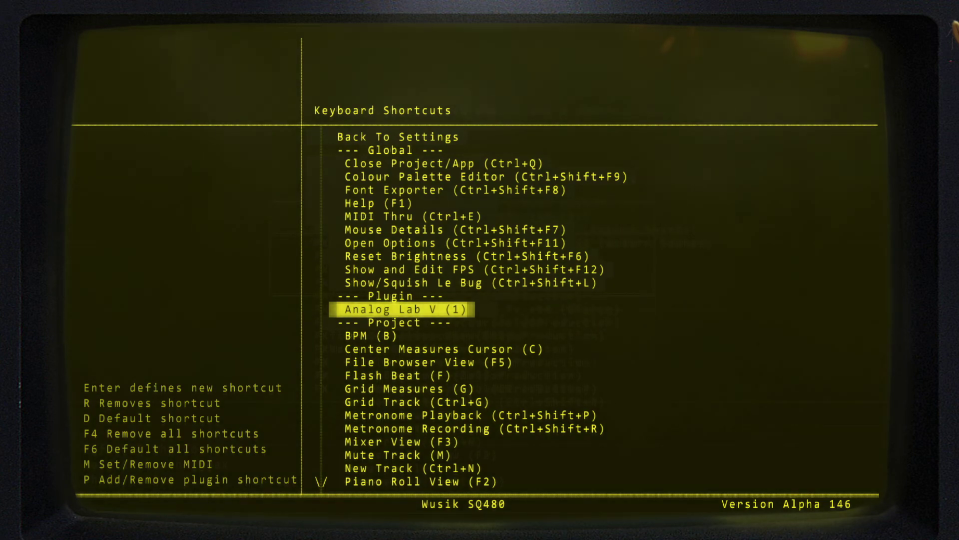
{"action": "key", "text": "m"}
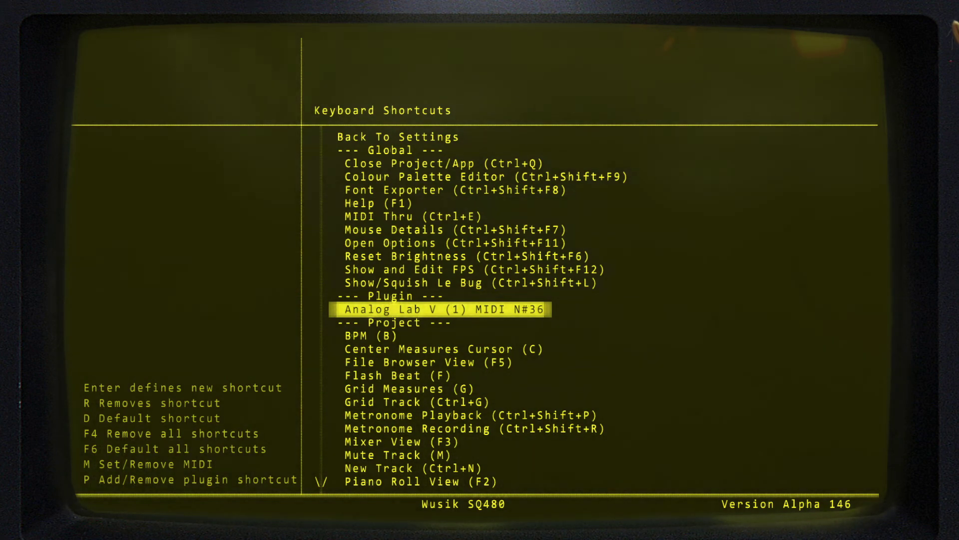
{"action": "key", "text": "Escape"}
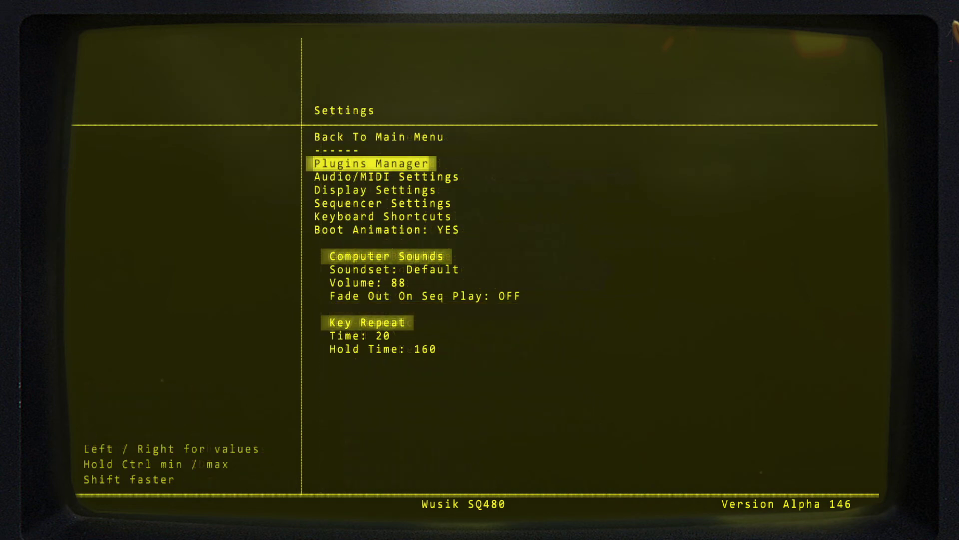
Leave Settings for the main menu and start a new project.
{"action": "key", "text": "Down"}
{"action": "key", "text": "Down"}
{"action": "key", "text": "Down"}
{"action": "key", "text": "Down"}
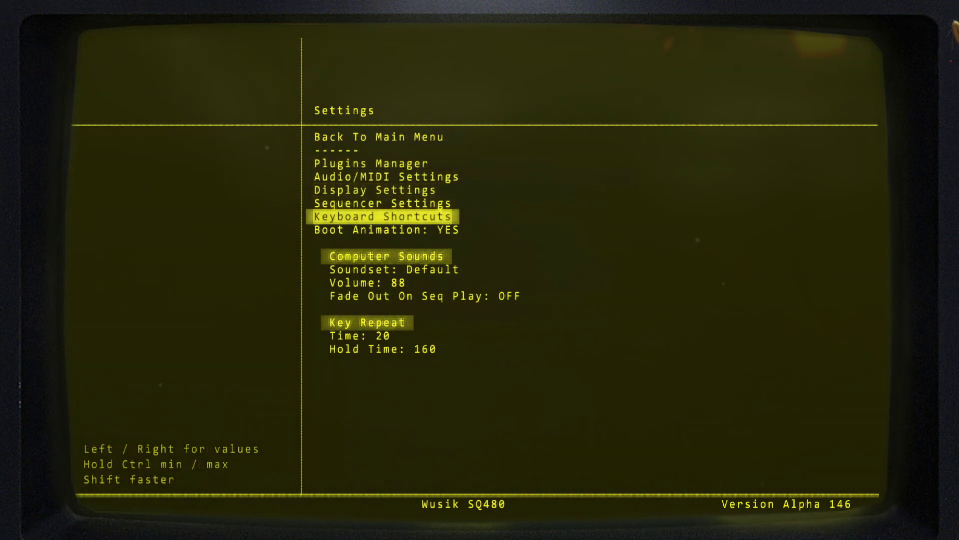
{"action": "key", "text": "Escape"}
{"action": "key", "text": "Down"}
{"action": "key", "text": "Down"}
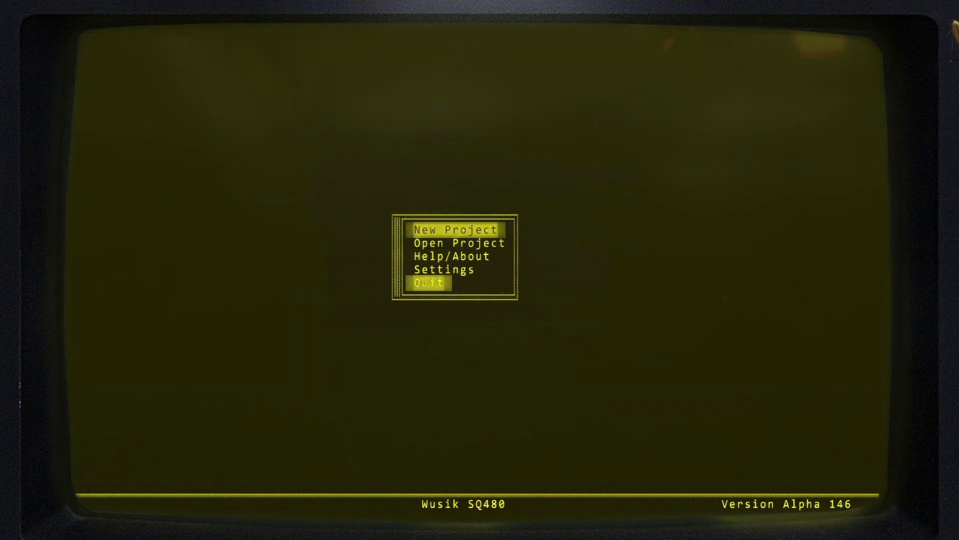
{"action": "key", "text": "Return"}
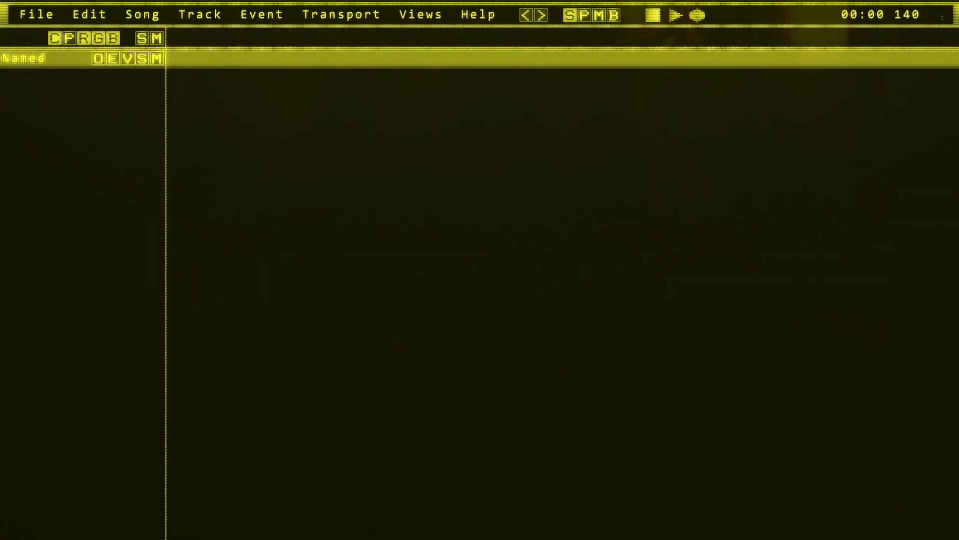
Look through the project's File, Song, Track, Transport and Views commands.
{"action": "left_click", "coordinate": [36, 14]}
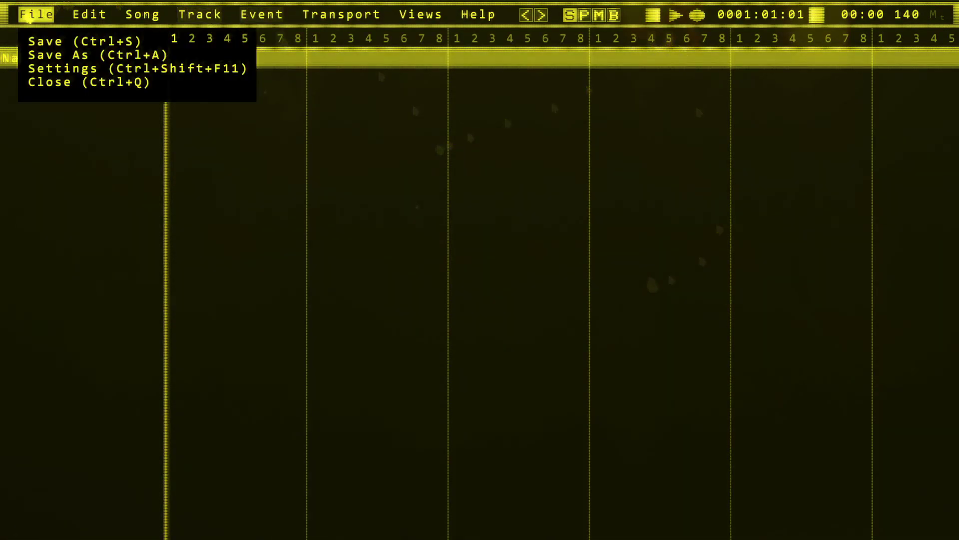
{"action": "mouse_move", "coordinate": [75, 14]}
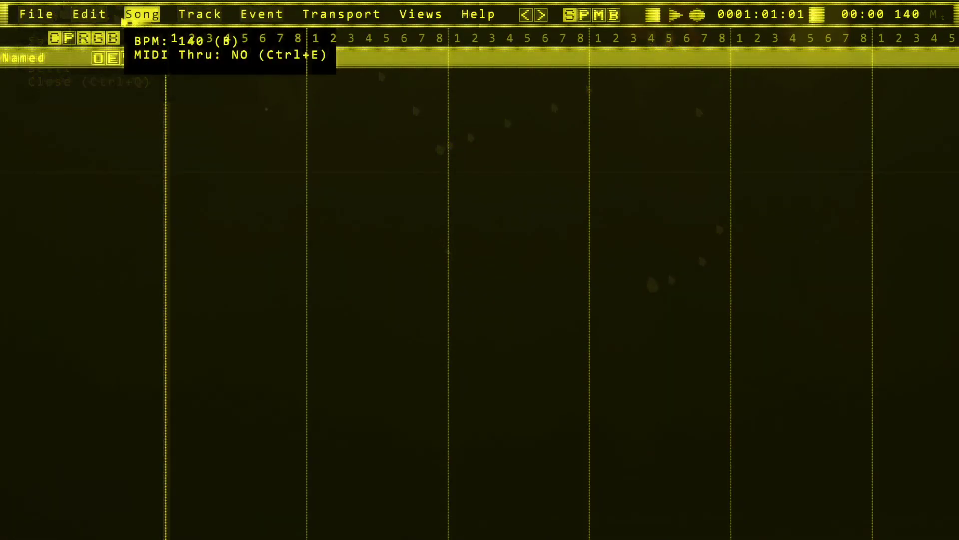
{"action": "mouse_move", "coordinate": [192, 19]}
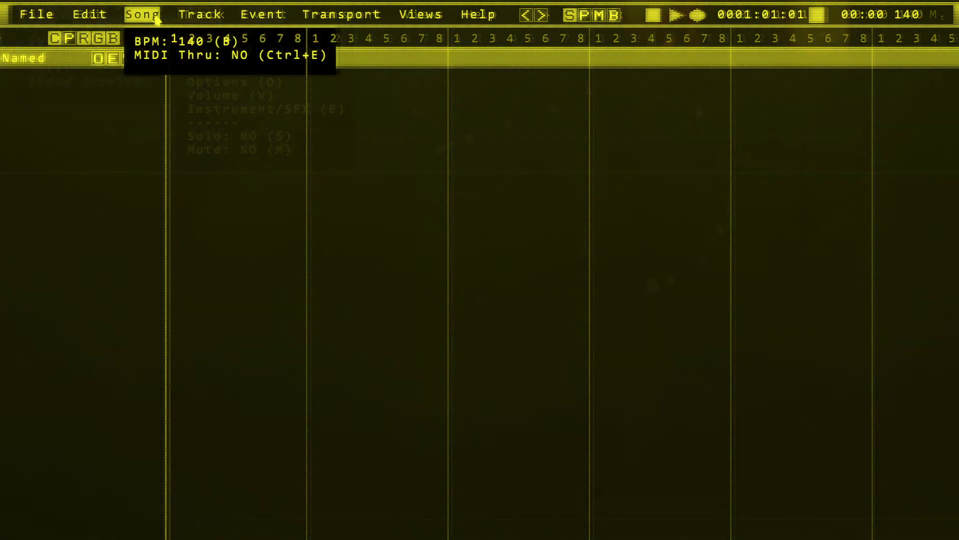
{"action": "mouse_move", "coordinate": [233, 13]}
{"action": "mouse_move", "coordinate": [308, 15]}
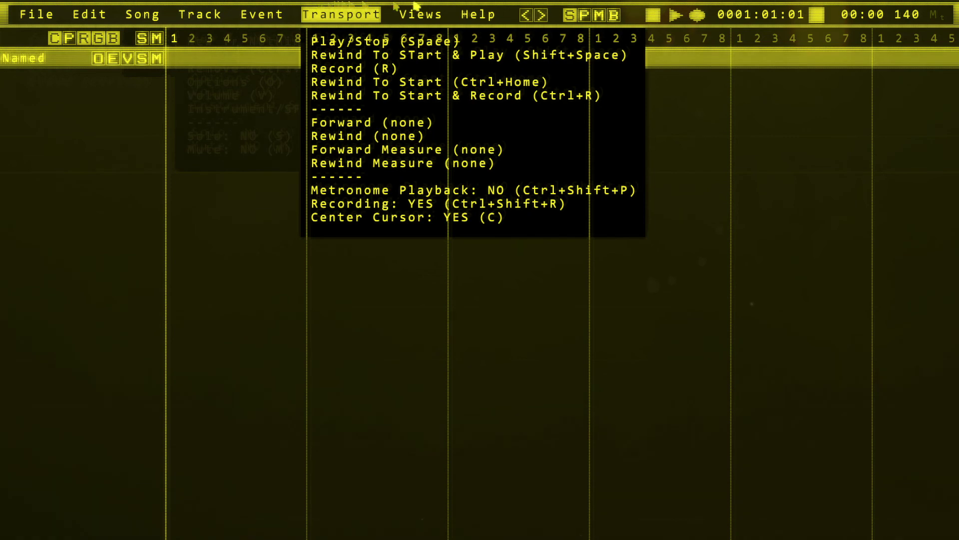
{"action": "mouse_move", "coordinate": [418, 16]}
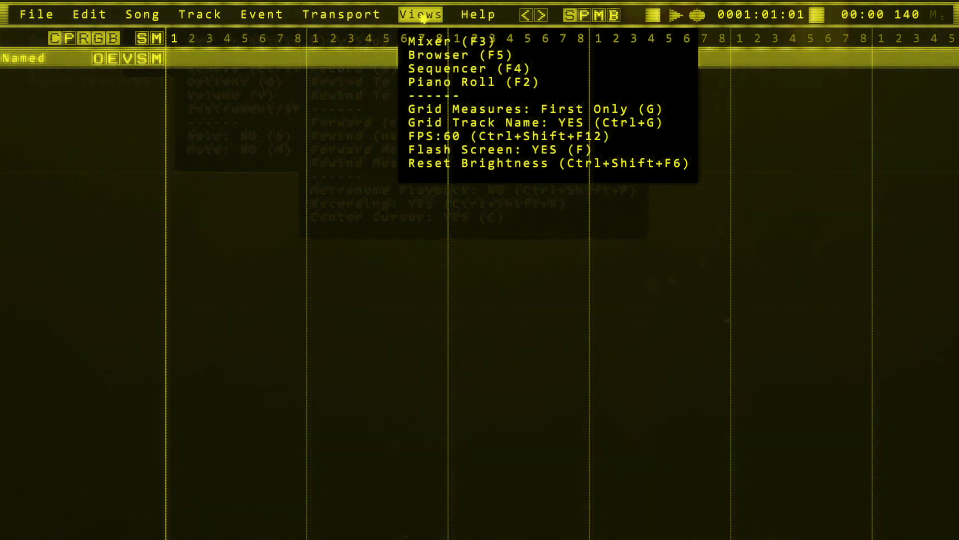
View and close Help, and open Settings inside the project to review the entries down to Display Settings.
{"action": "key", "text": "ctrl+shift+F11"}
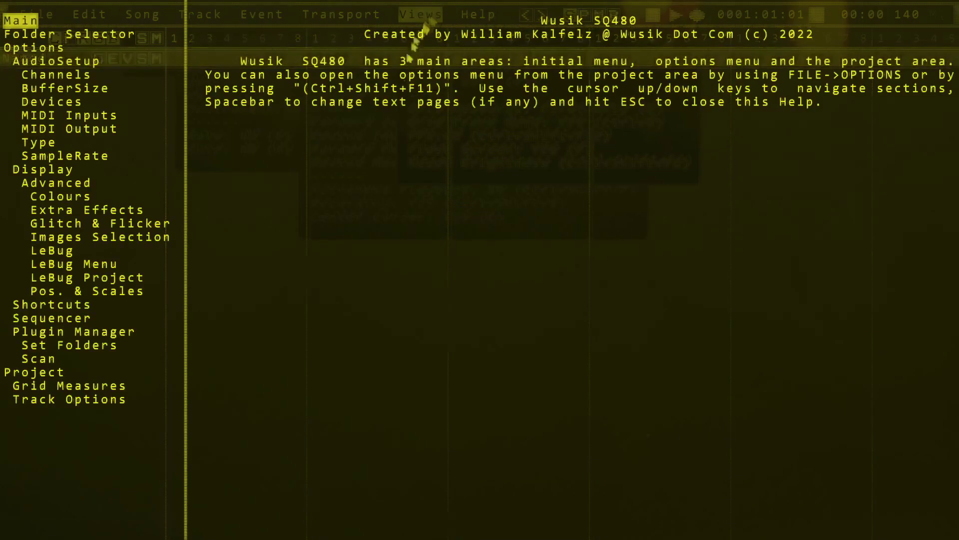
{"action": "key", "text": "Escape"}
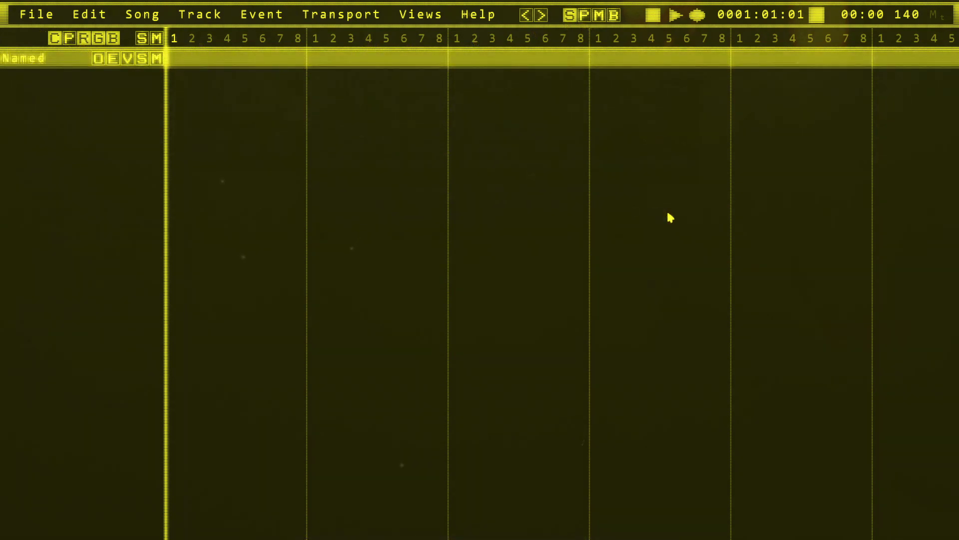
{"action": "key", "text": "Escape"}
{"action": "key", "text": "Down"}
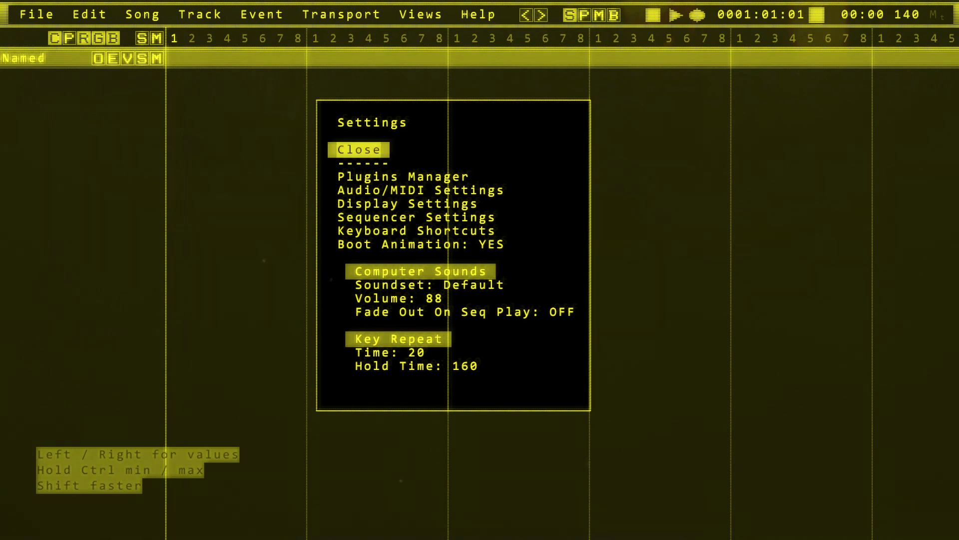
{"action": "key", "text": "Down"}
{"action": "key", "text": "Down"}
{"action": "key", "text": "Down"}
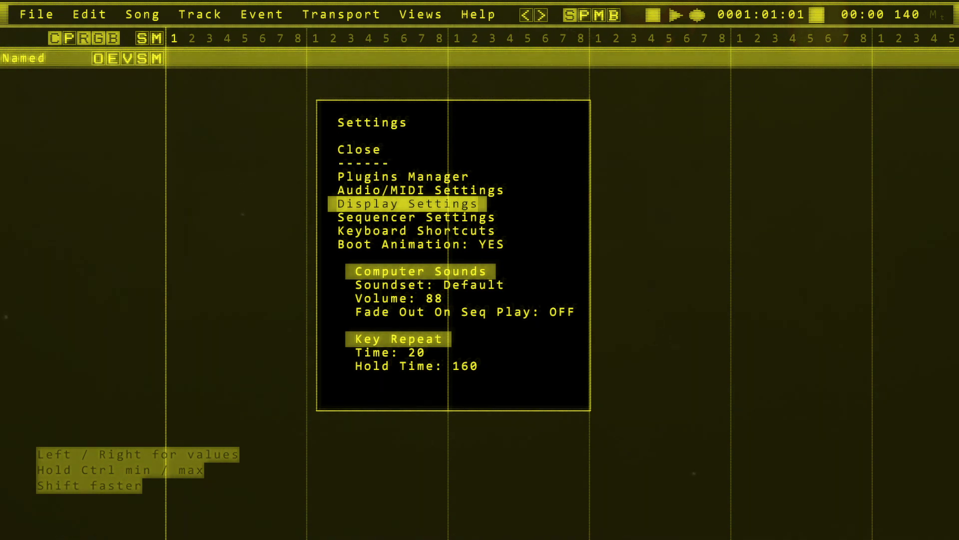
Close Settings and the project, and quit Wusik SQ480, confirming both closures.
{"action": "key", "text": "Escape"}
{"action": "key", "text": "Down"}
{"action": "key", "text": "Down"}
{"action": "key", "text": "Down"}
{"action": "key", "text": "Return"}
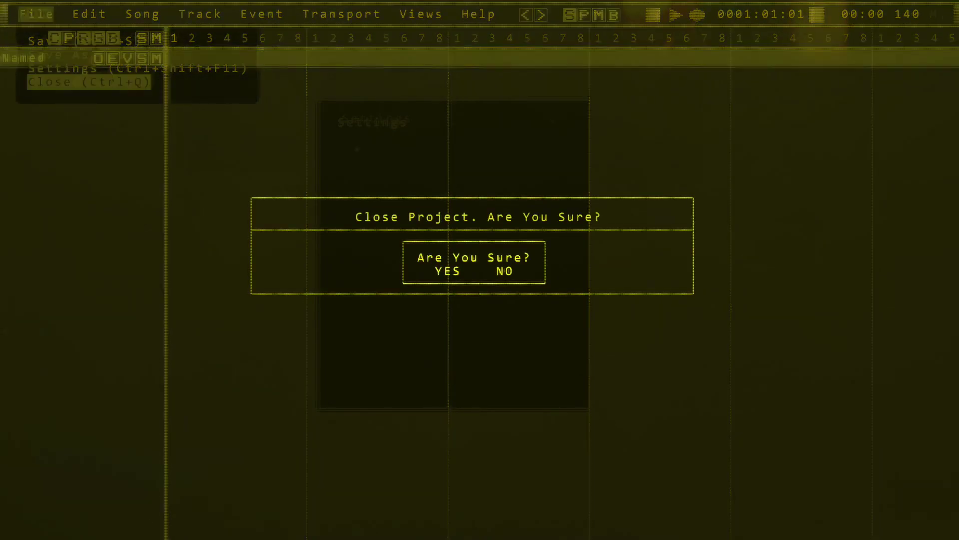
{"action": "key", "text": "Return"}
{"action": "key", "text": "Return"}
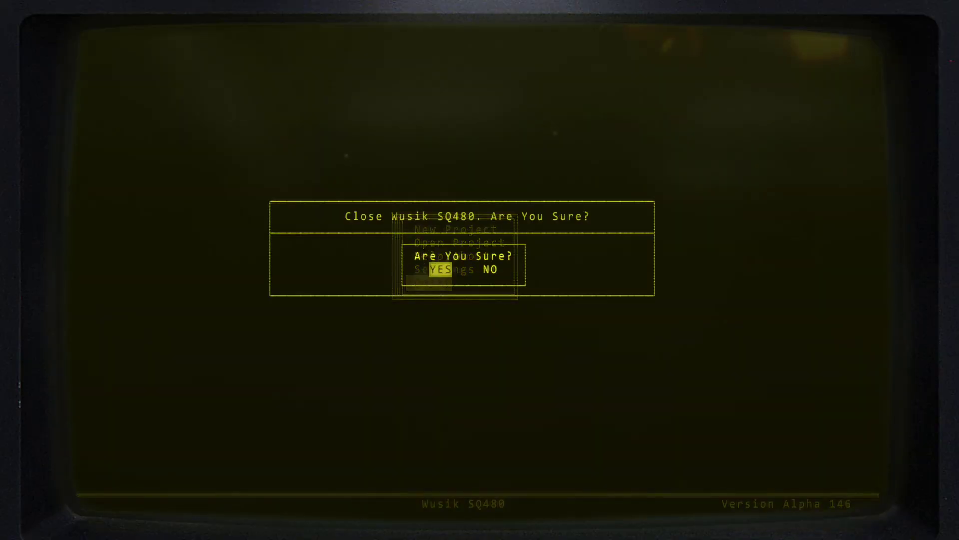
{"action": "key", "text": "Return"}
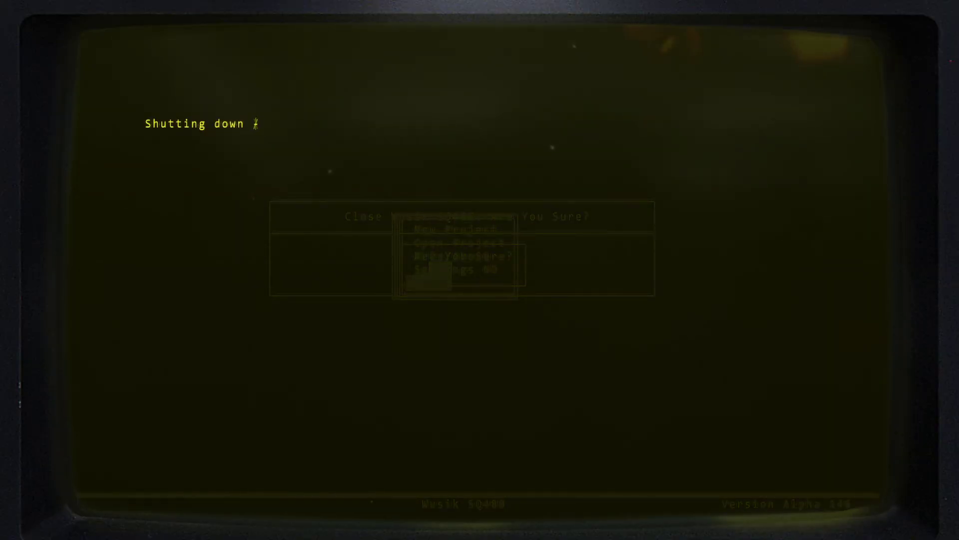